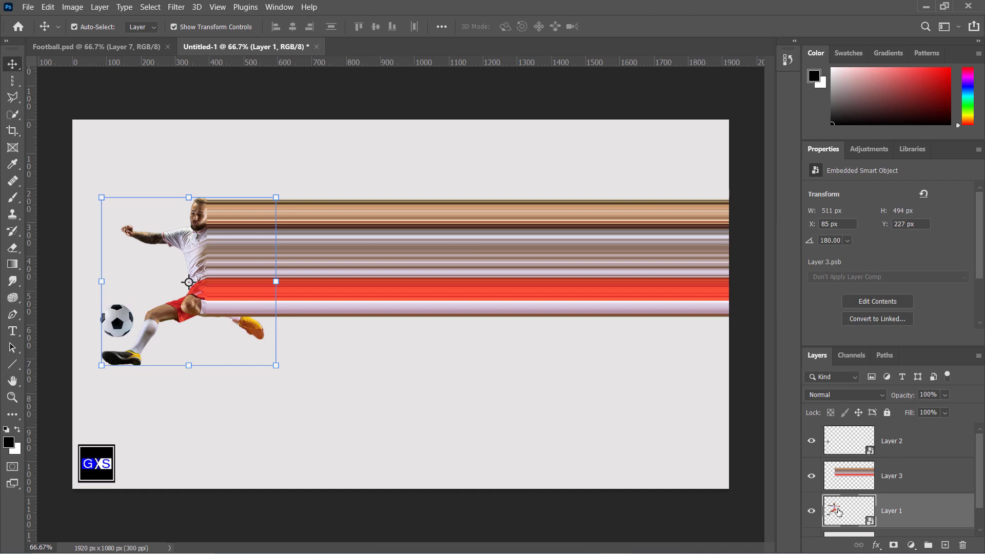
Copy a one-pixel-wide column of the player in Layer 1, running through the rear boot, onto a new layer
key("m")
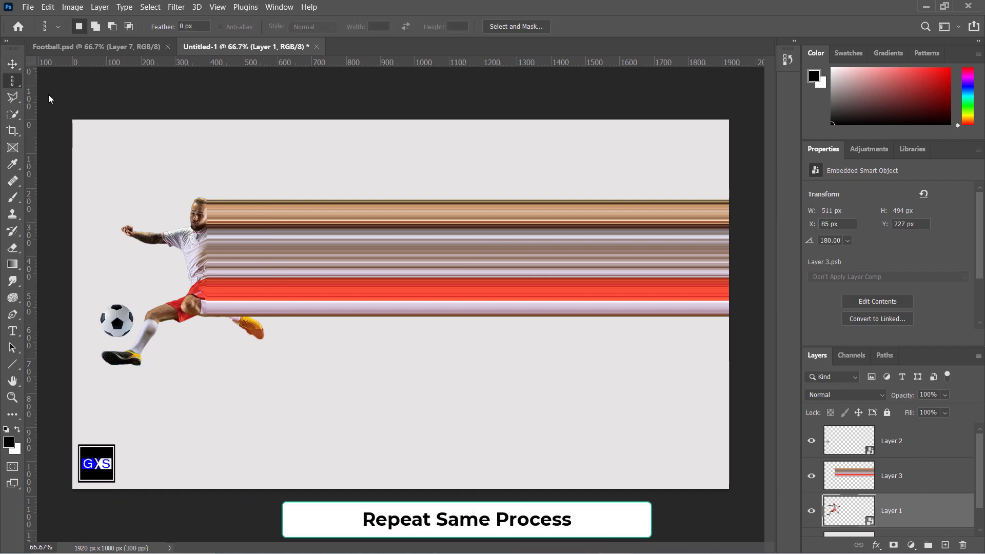
left_click(251, 270)
key("ctrl+j")
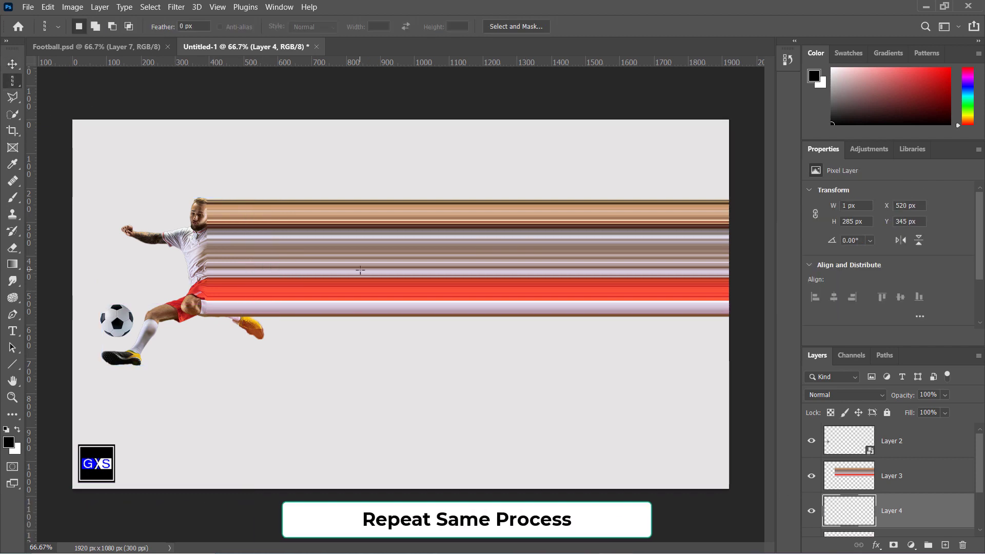
With Layer 1 temporarily hidden, stretch the copied column to about 1526 px wide, matching both ends of the existing stripes, and show Layer 1 again
scroll(824, 500, "down", 2)
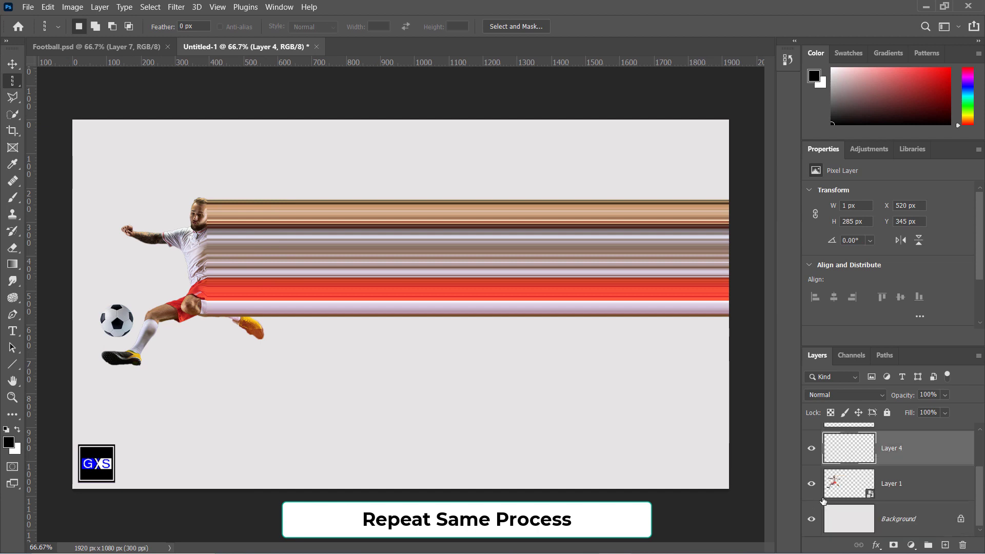
left_click(816, 486)
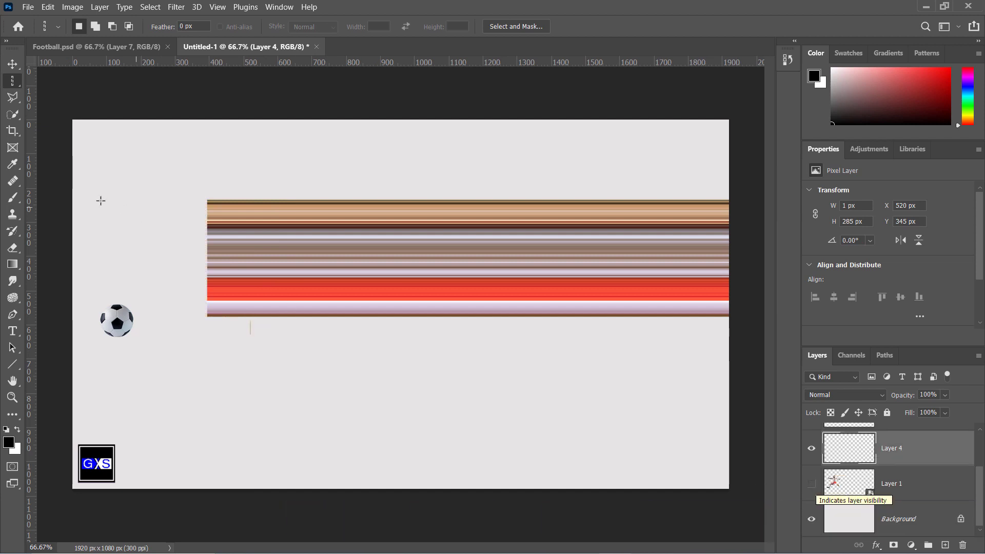
left_click(15, 68)
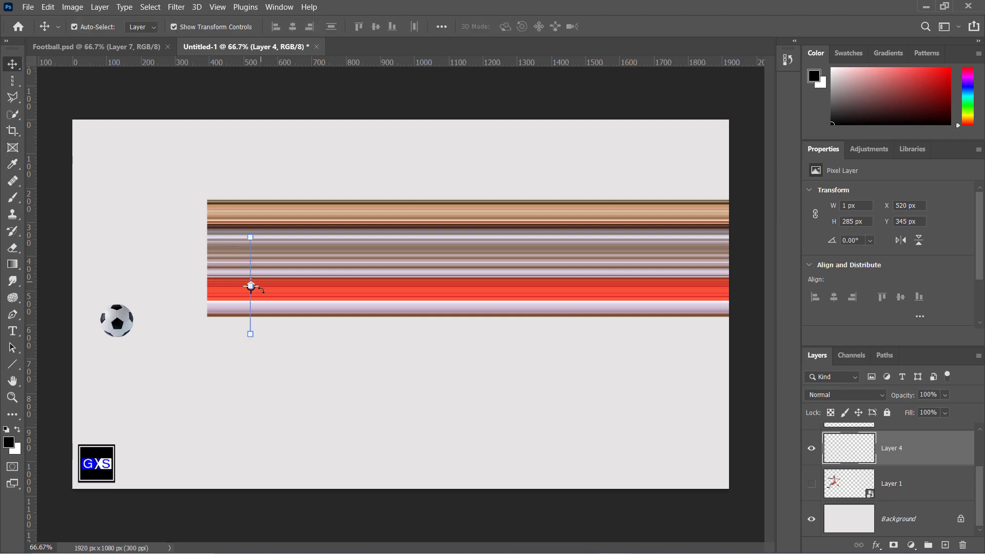
left_click_drag(360, 288, 729, 299)
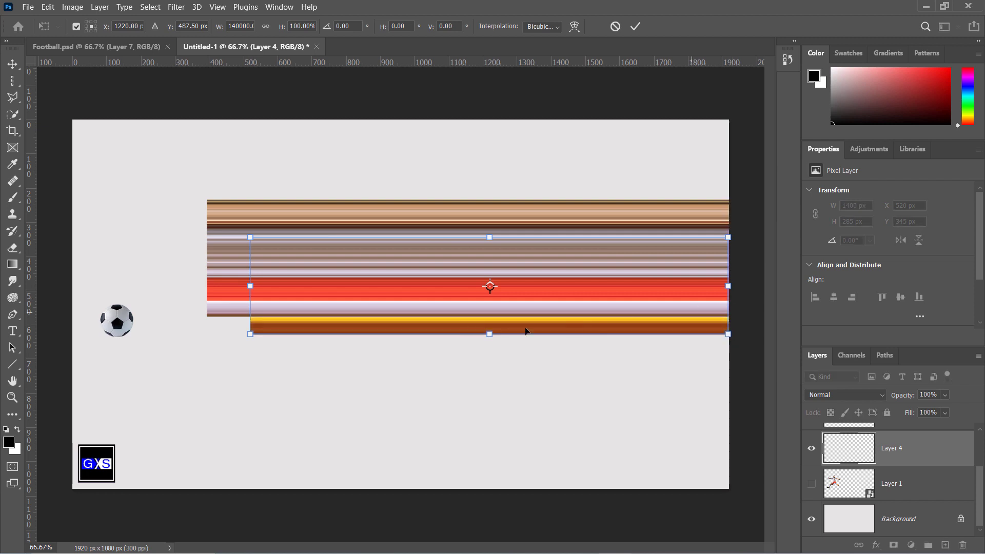
left_click_drag(251, 285, 210, 293)
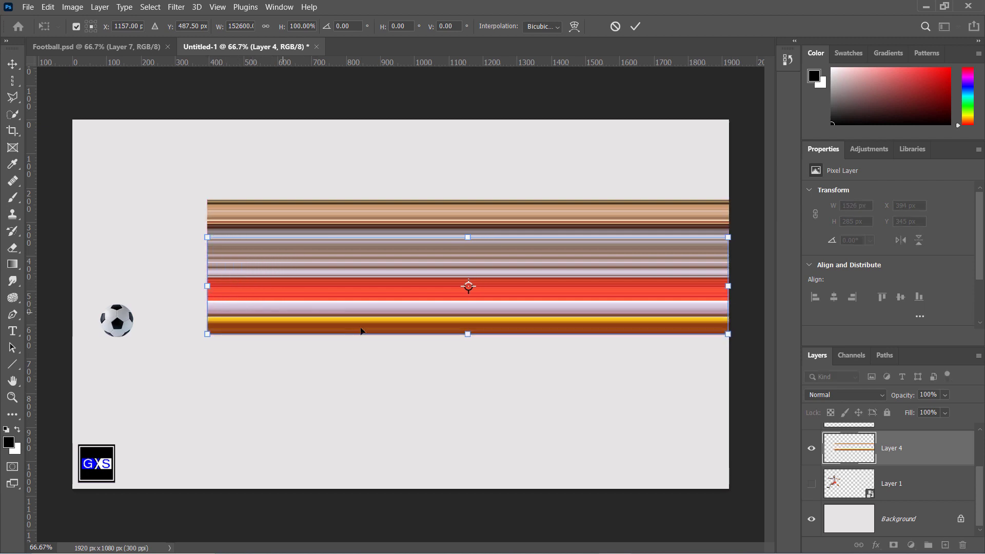
left_click(811, 487)
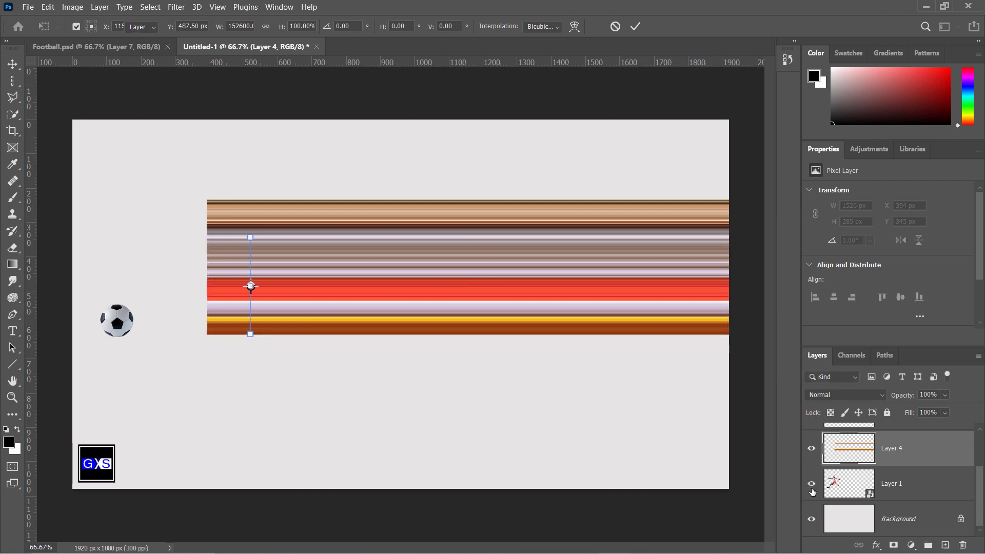
Merge the two stripe layers, Layer 3 and Layer 4, and move the merged layer beneath the player in Layer 1
scroll(854, 469, "up", 2)
left_click(853, 470, "shift")
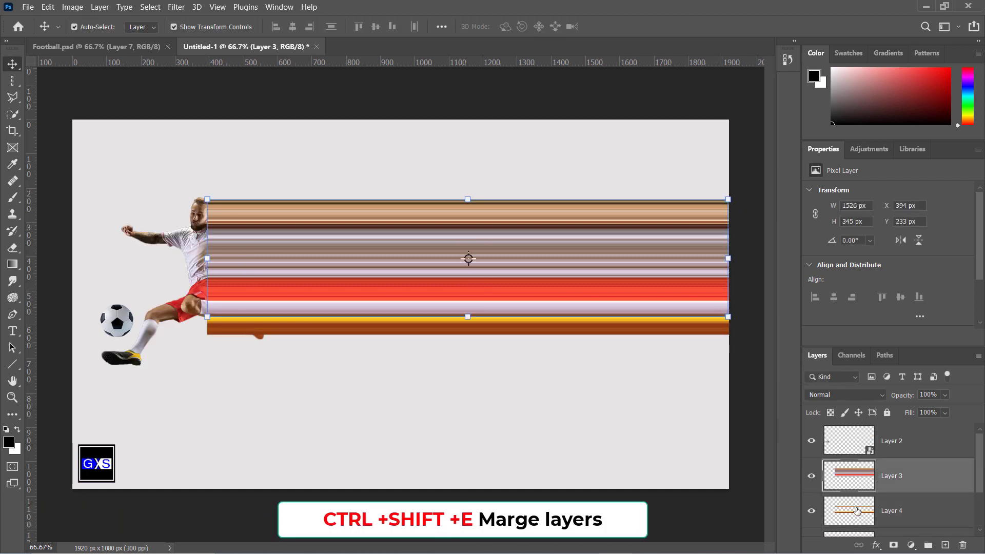
key("ctrl+e")
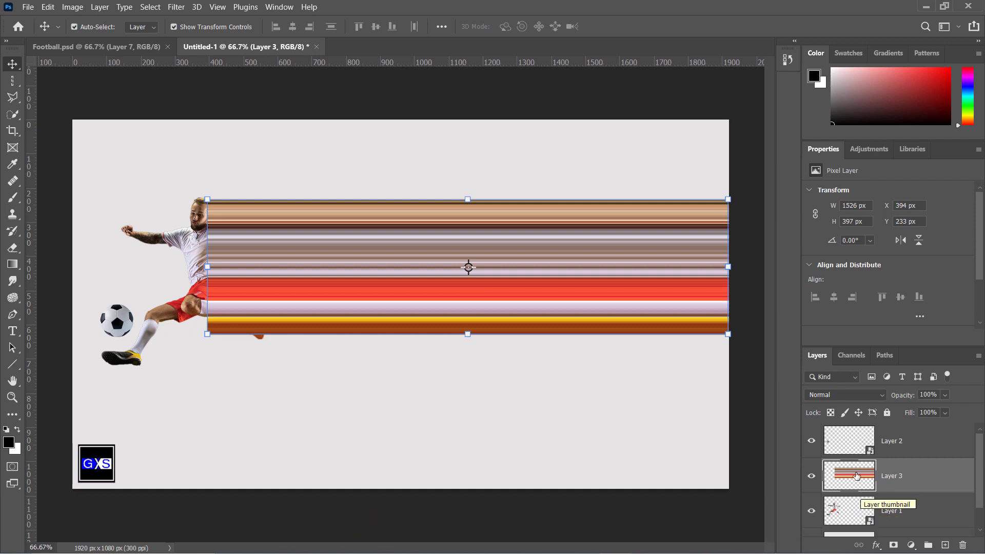
left_click_drag(857, 476, 861, 528)
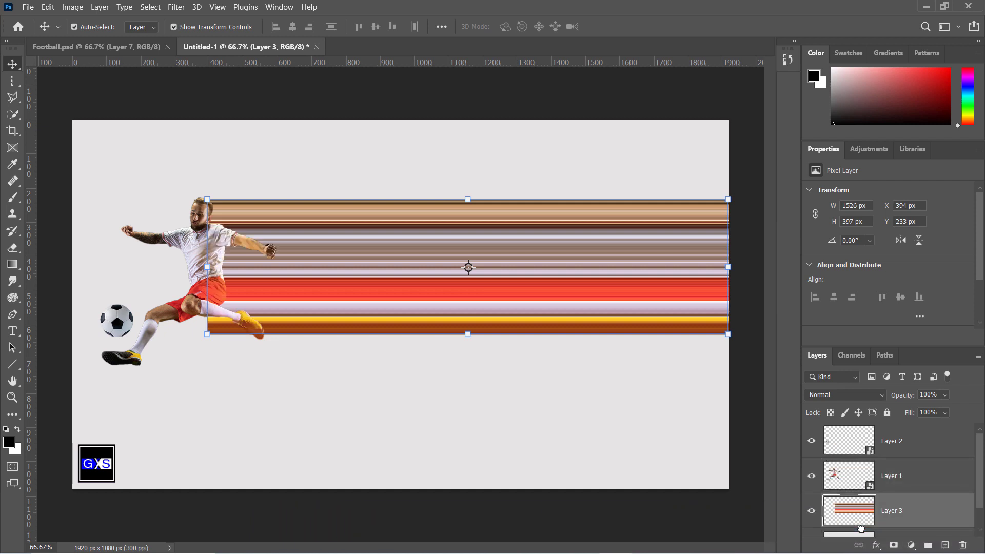
Convert the merged stripes to a smart object and Warp them into a twist by crossing the two outer corners at the canvas's far edge
right_click(905, 519)
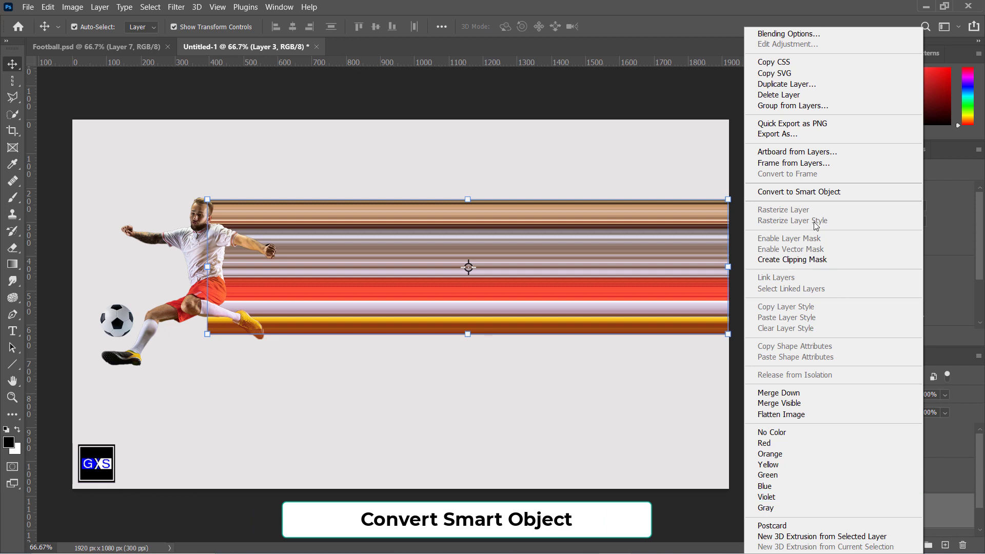
left_click(799, 192)
key("ctrl+t")
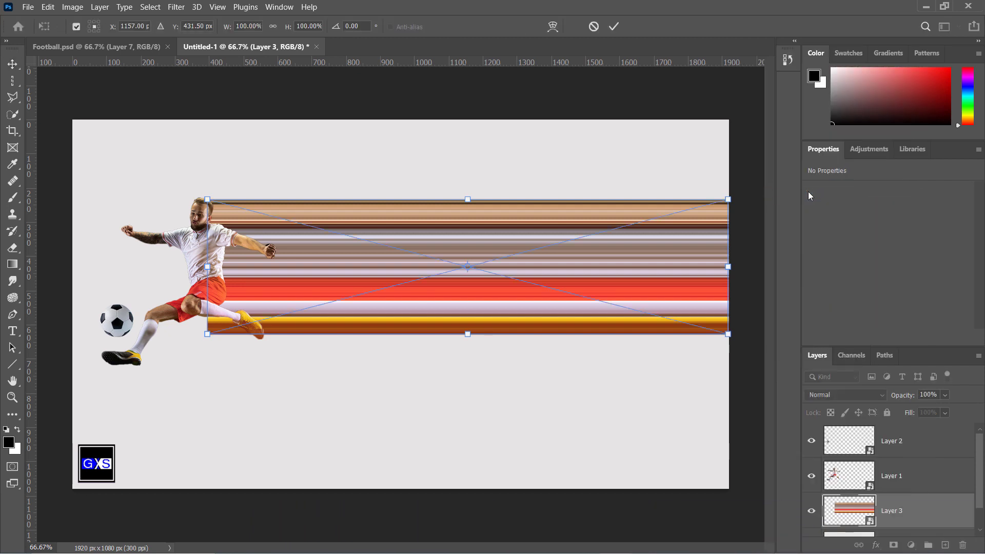
right_click(671, 246)
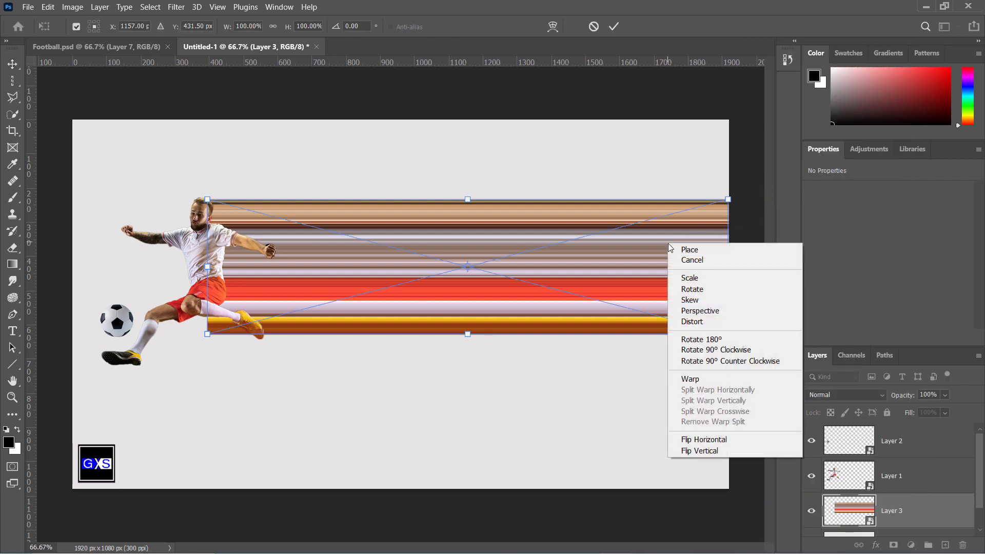
left_click(680, 378)
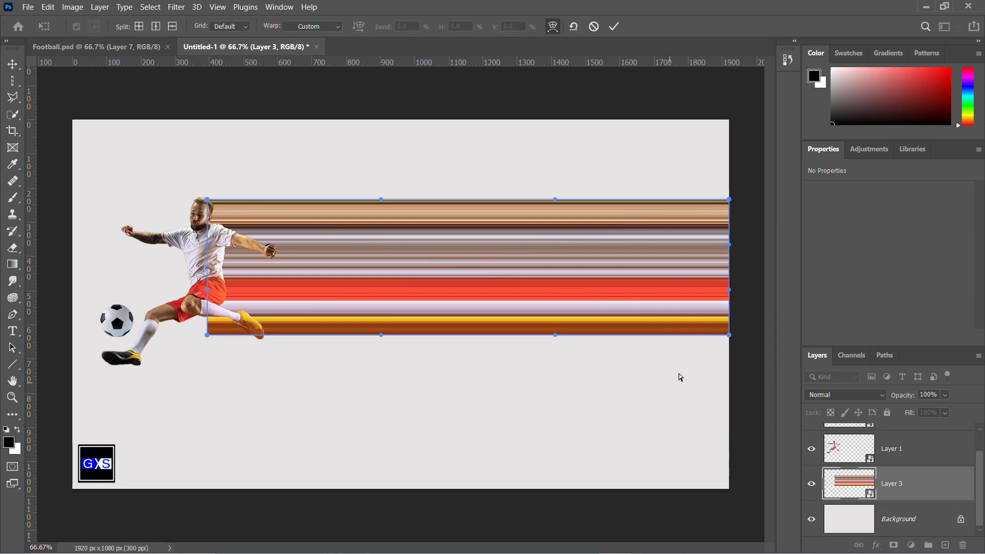
mouse_move(730, 201)
left_mouse_down()
mouse_move(728, 487)
mouse_move(728, 478)
left_mouse_up()
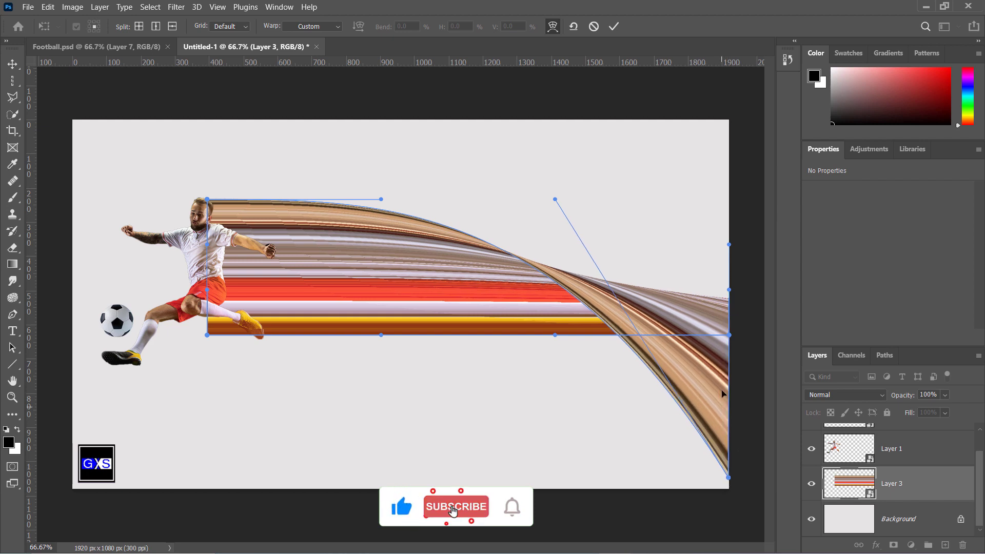
left_click_drag(730, 335, 729, 118)
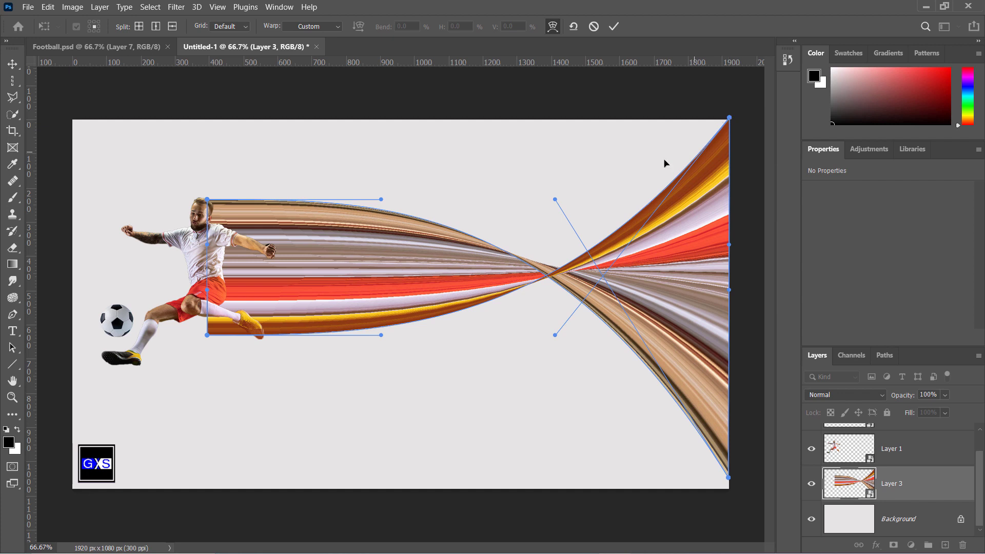
Pull the warp handles of the crossed end in towards the player to straighten the fanned part and shift the twist
left_click_drag(556, 200, 478, 205)
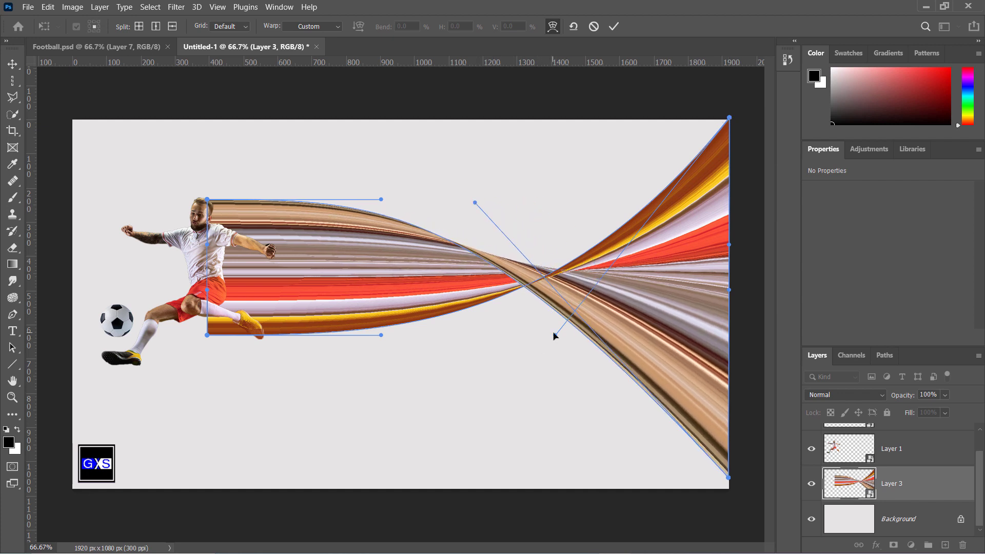
mouse_move(554, 334)
left_mouse_down()
mouse_move(483, 304)
mouse_move(409, 347)
left_mouse_up()
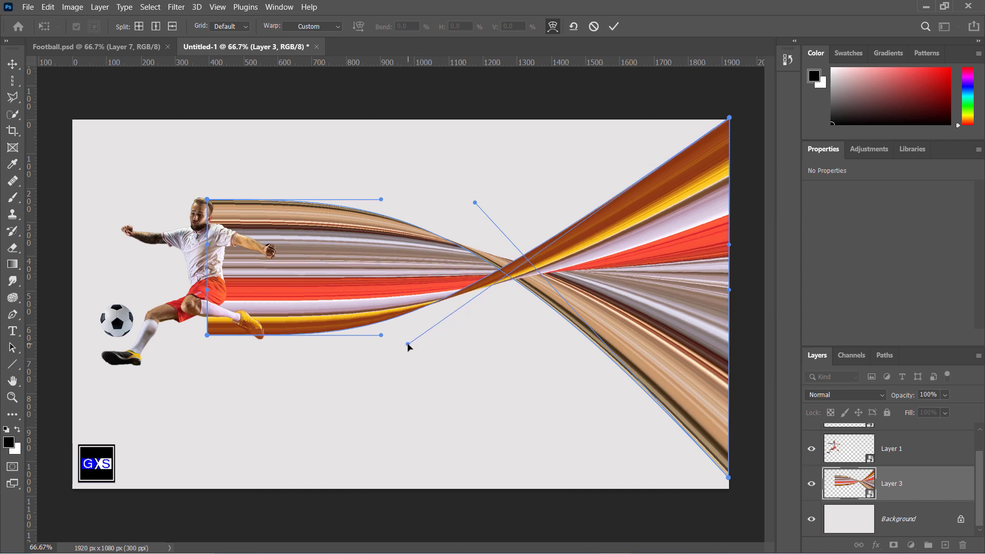
left_click_drag(475, 204, 429, 196)
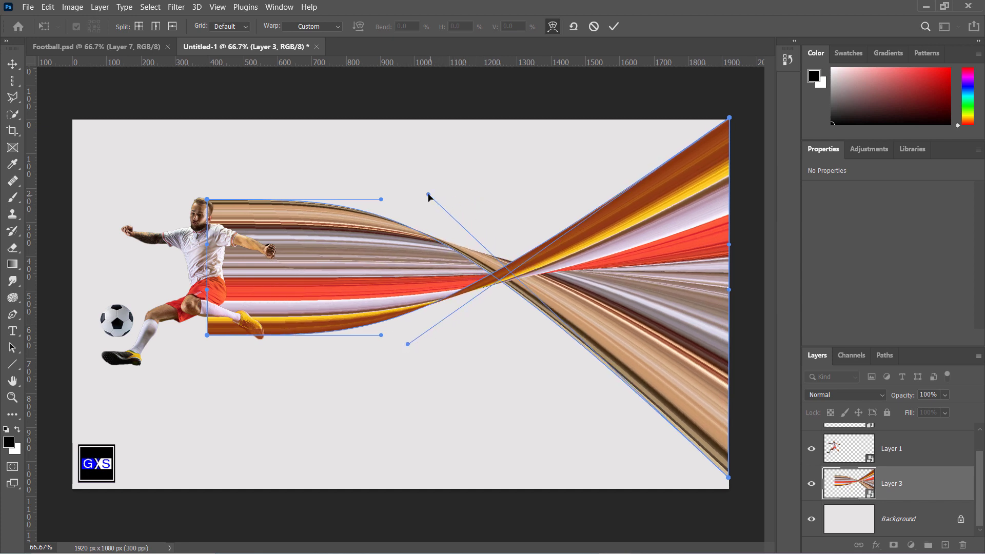
Bring the stripes' lower corner down to the player's rear boot, fine-tune the curve handles around the twist and apply the warp
left_click_drag(382, 337, 393, 322)
left_click_drag(209, 336, 214, 346)
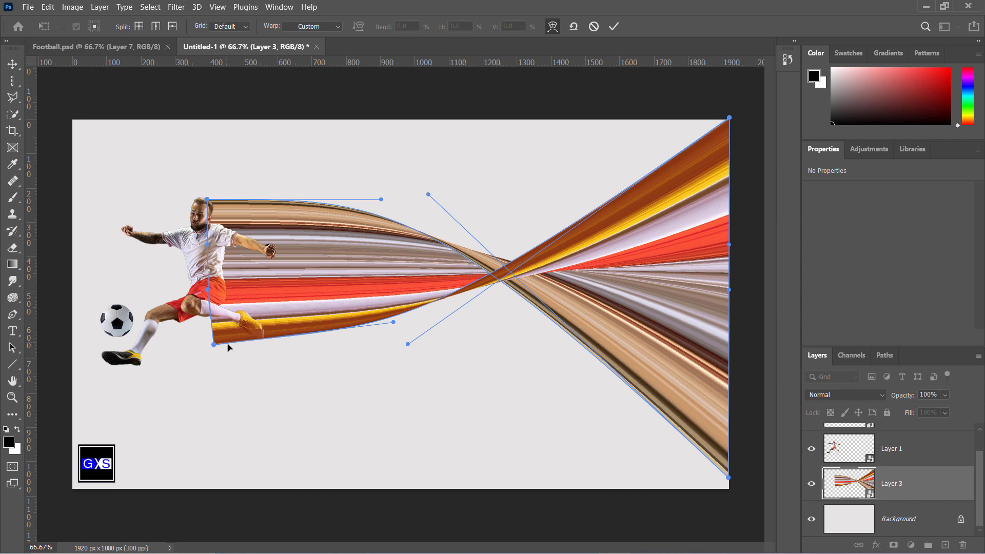
left_click_drag(408, 344, 433, 323)
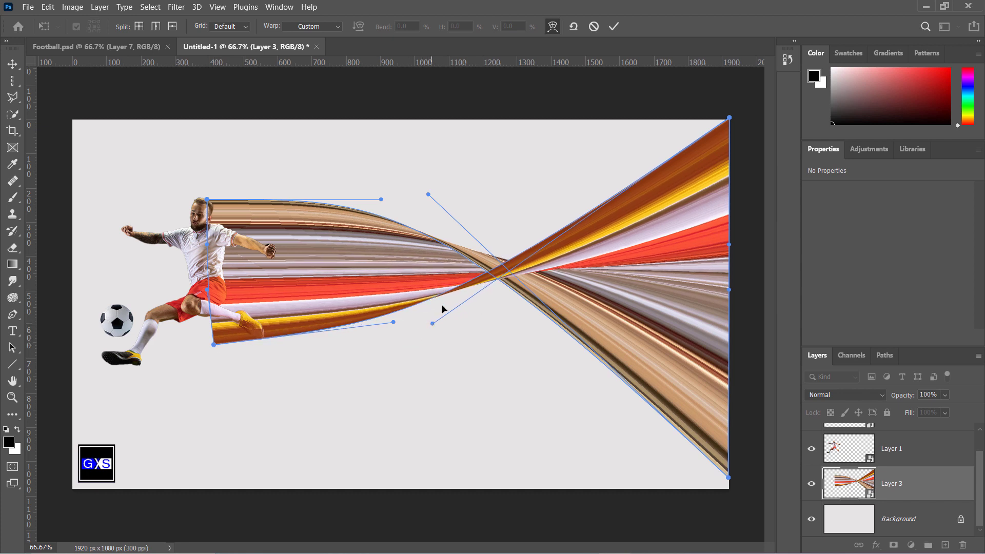
left_click_drag(429, 195, 441, 208)
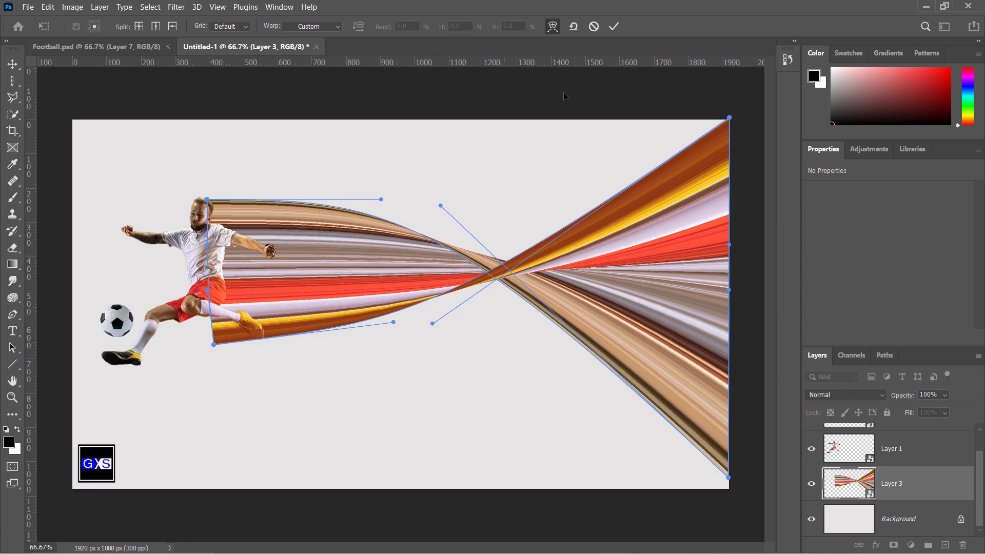
left_click(614, 26)
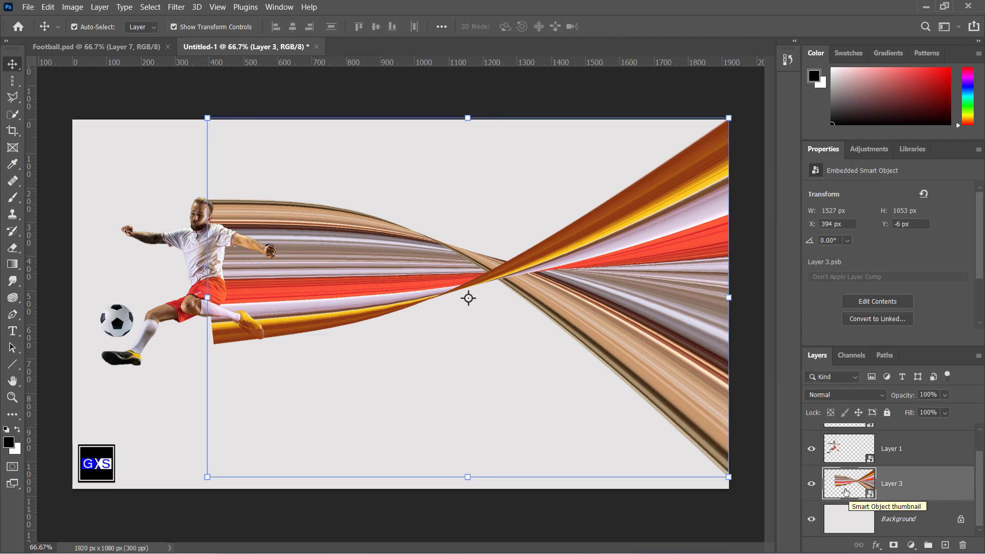
Rasterize the stripes layer and erase the extra stripe pixels beneath the player's rear leg with the 250 px Eraser
left_click(13, 248)
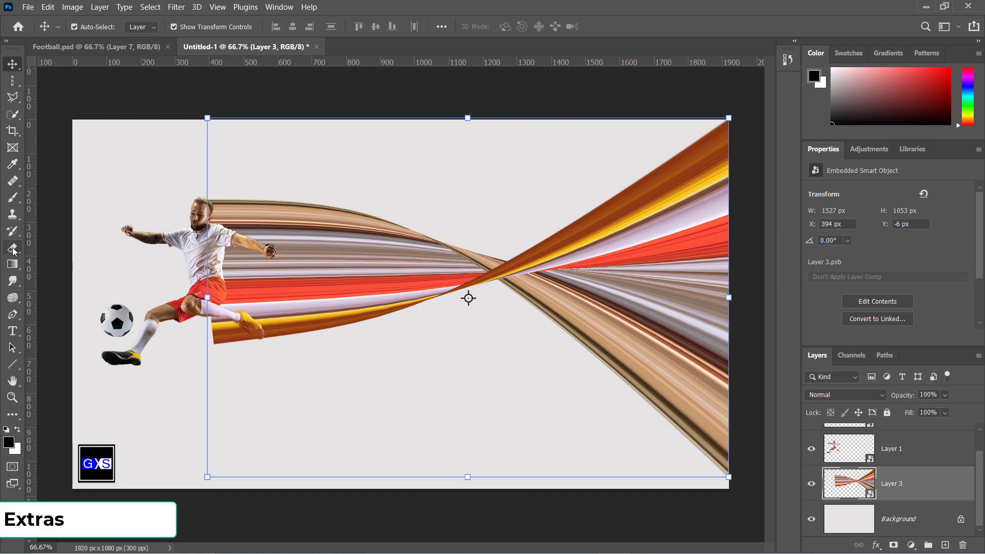
left_click(220, 335)
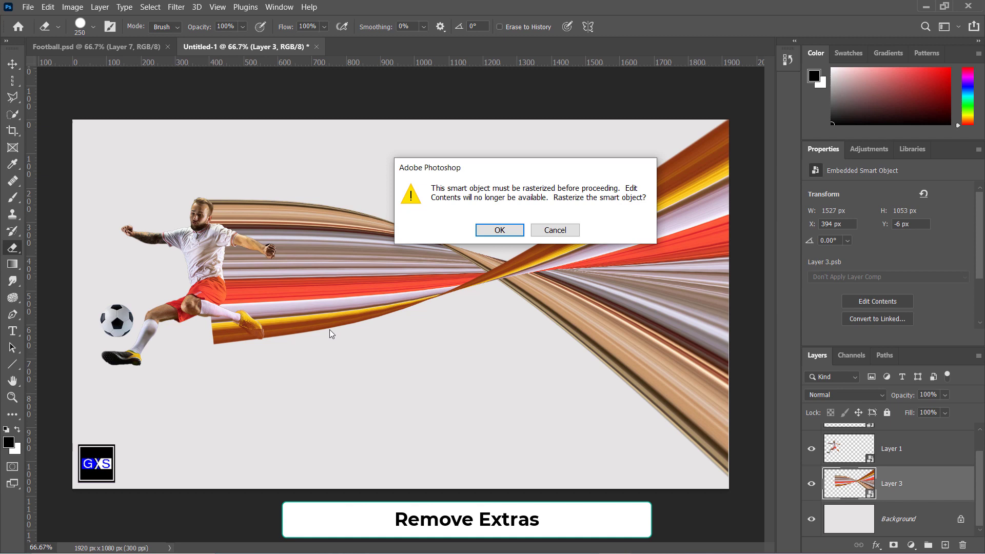
left_click(500, 231)
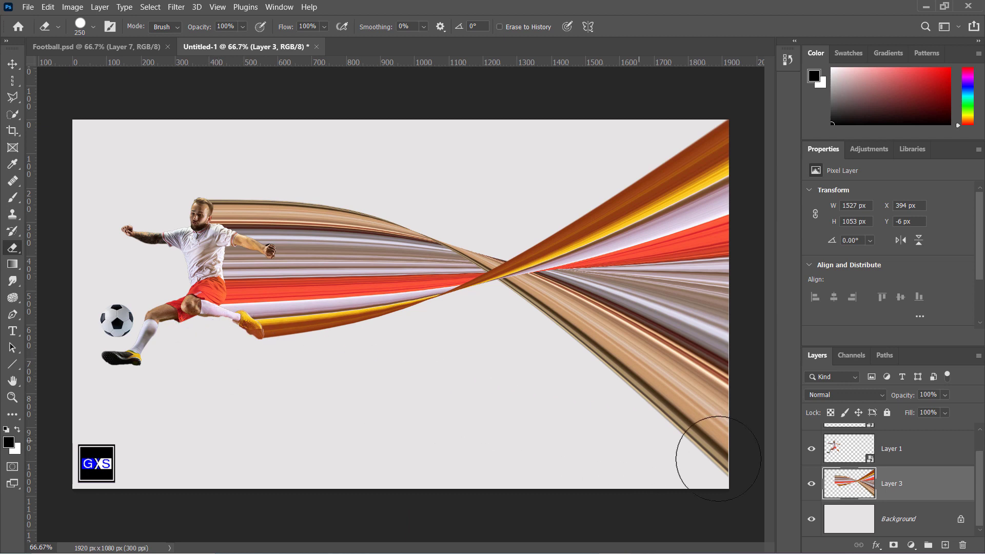
Add a new layer above Layer 3 and flatten the 700 px Soft Round brush tip into a thin horizontal ellipse
left_click(946, 546)
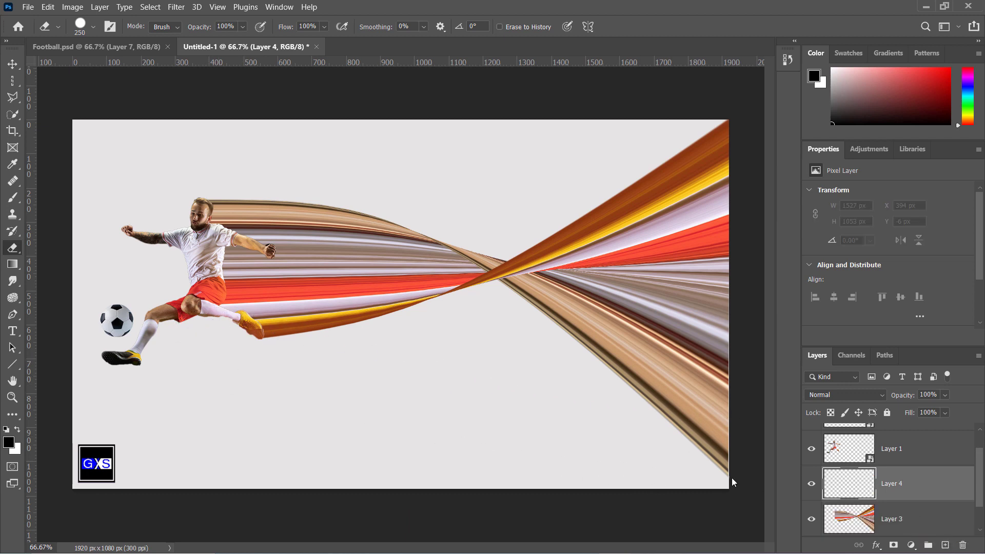
left_click(13, 198)
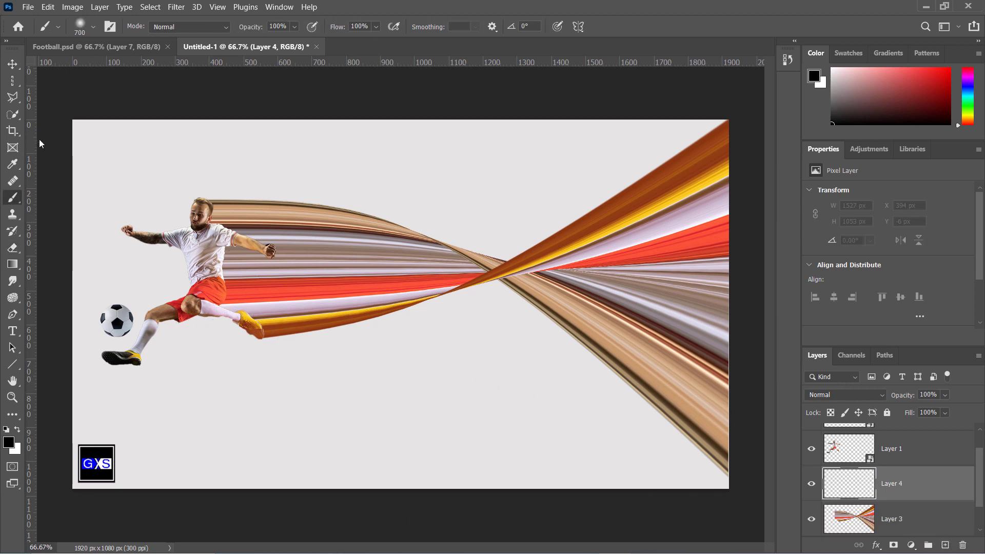
left_click(93, 27)
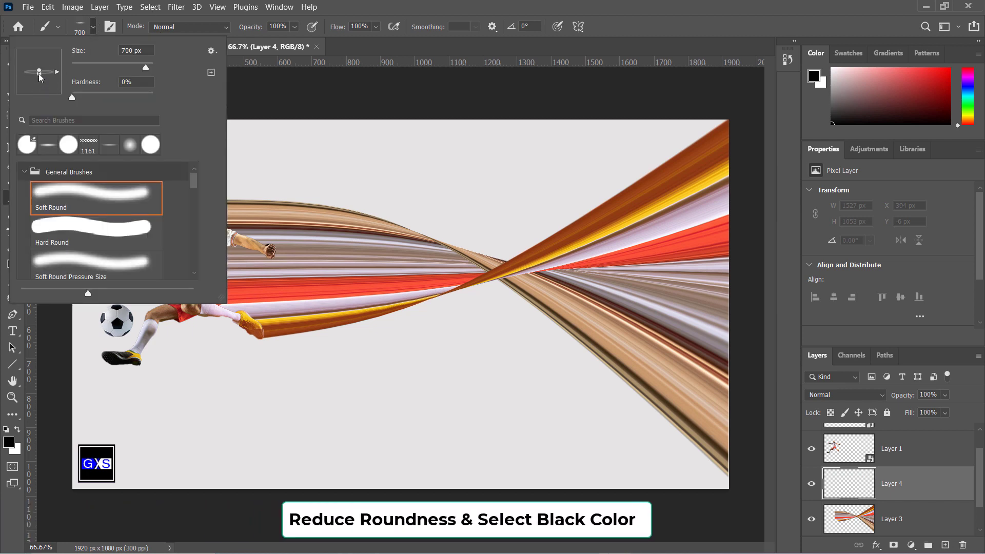
left_click(249, 75)
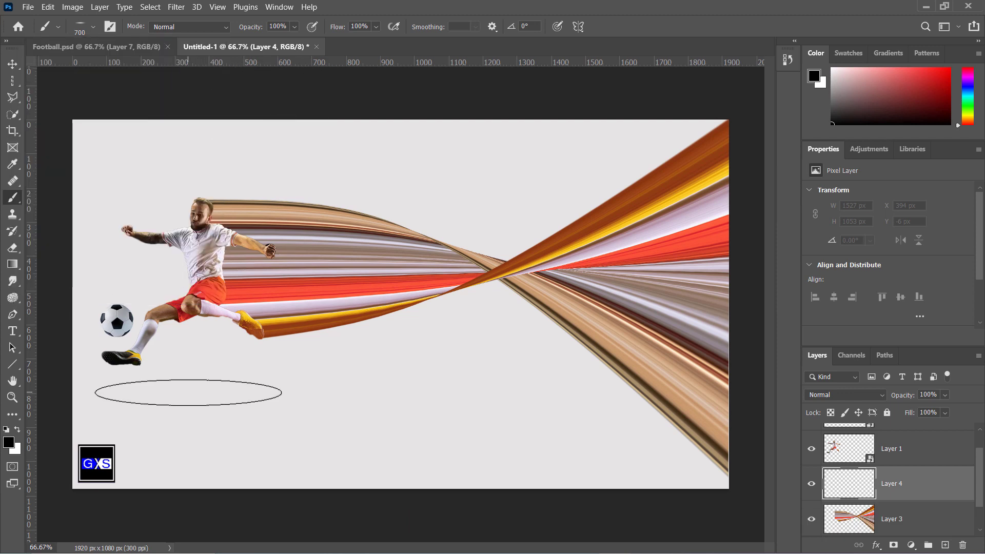
Paint a soft black ground shadow below the player's feet and reduce its layer opacity to 42%
key("bracketleft")
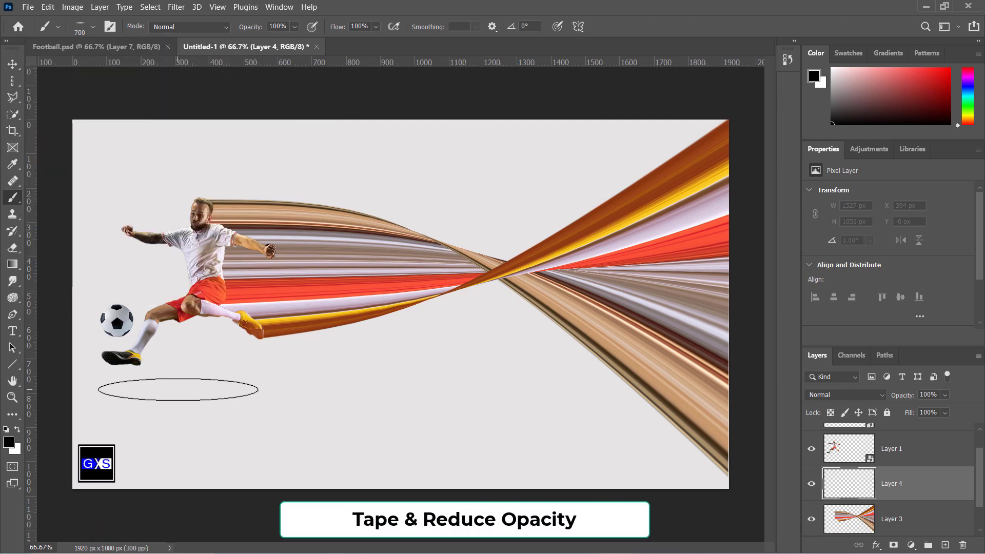
key("bracketright")
left_click(182, 384)
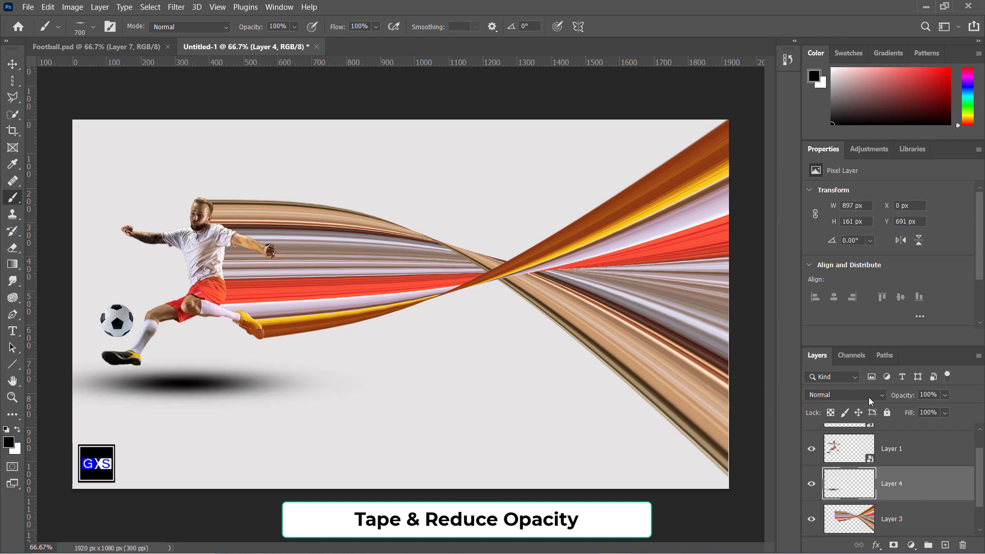
left_click(945, 395)
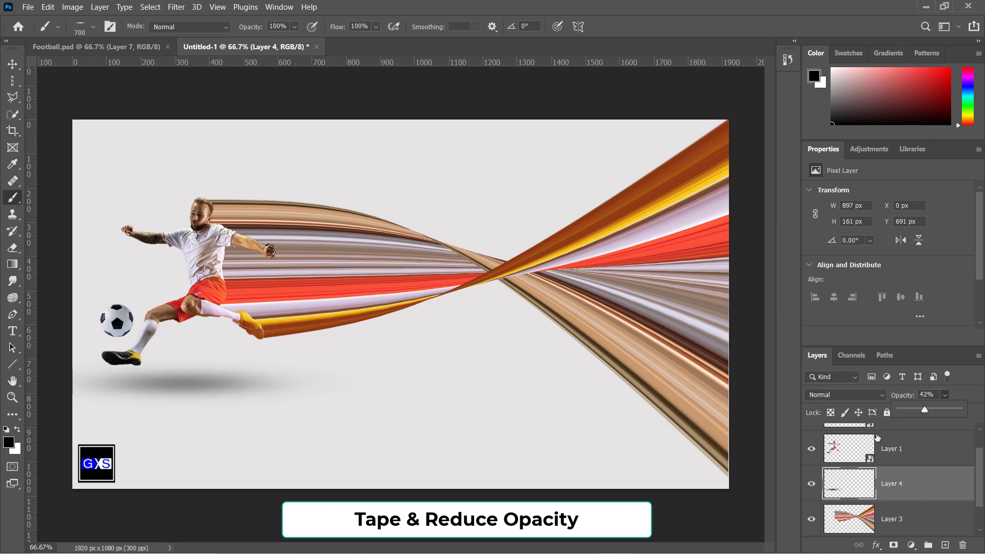
key("v")
left_click(624, 477)
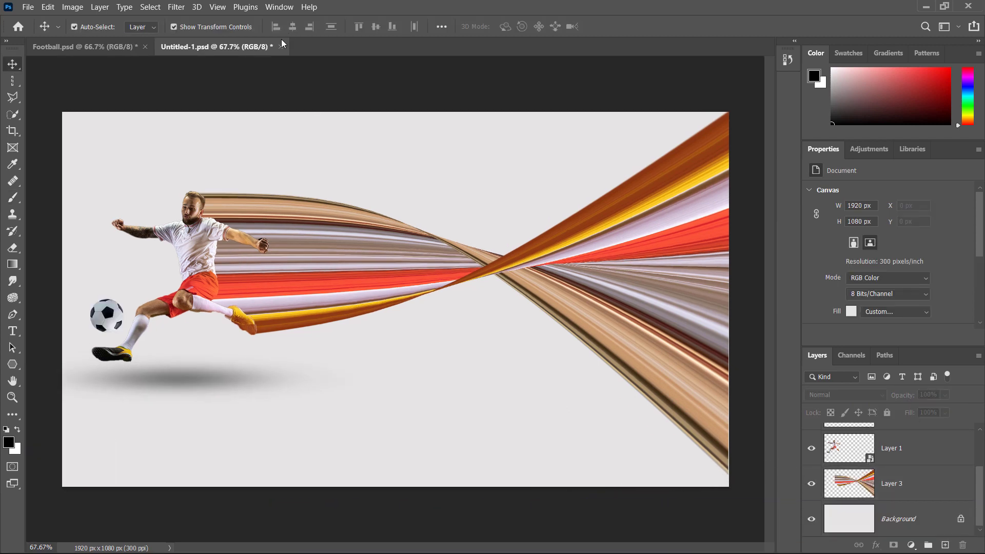
Open the Timeline and create a video timeline for the football composition
left_click(284, 8)
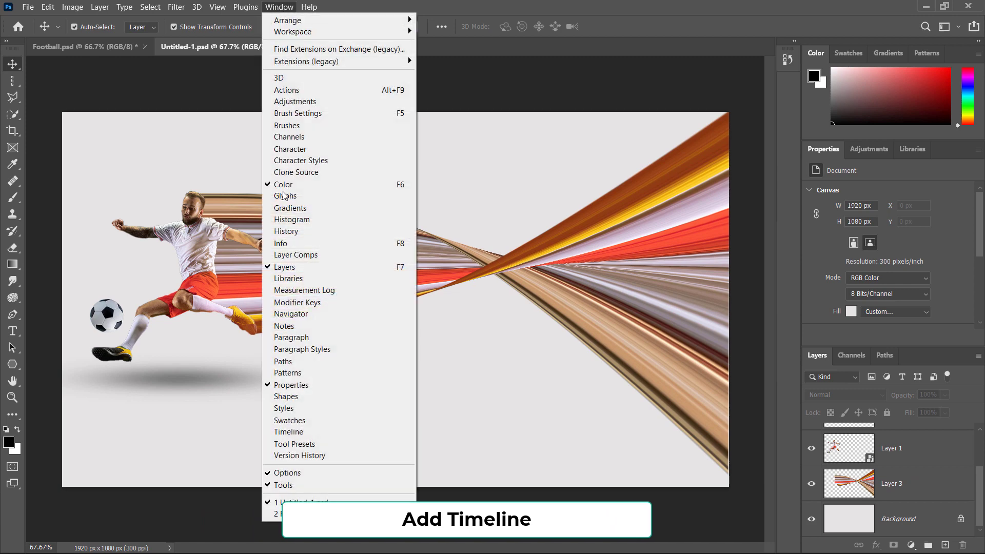
left_click(298, 437)
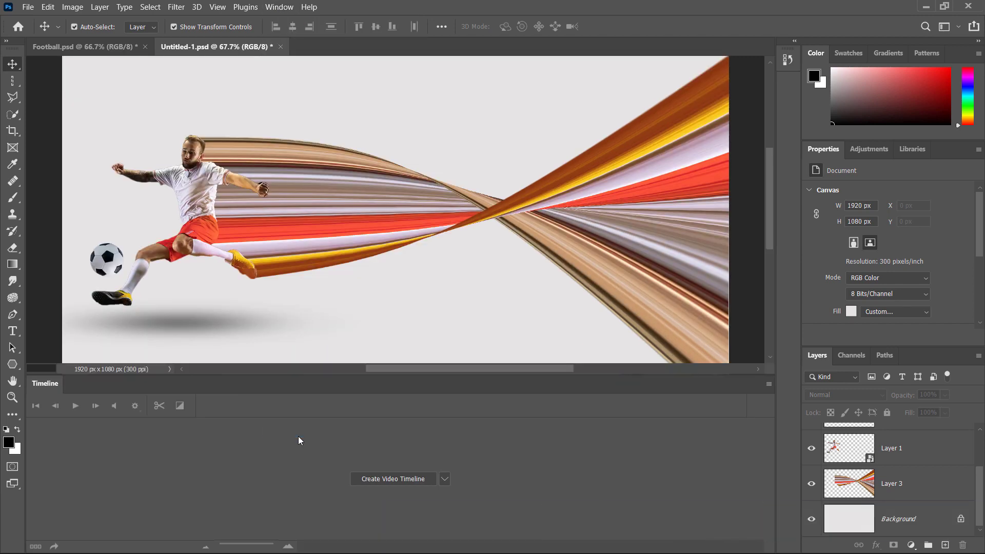
left_click(400, 480)
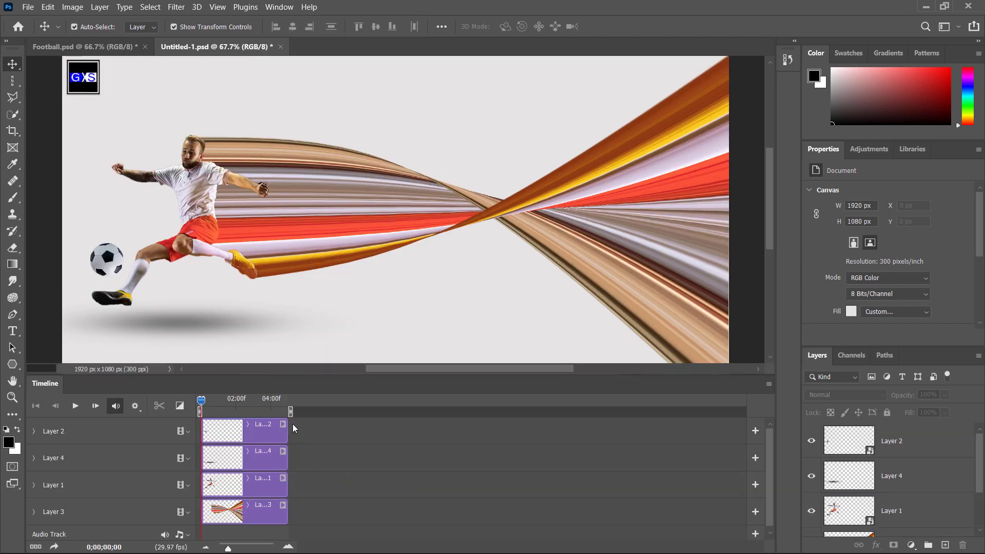
Extend the clips of Layer 2, Layer 4, Layer 1 and Layer 3 to about 31 seconds
left_click_drag(287, 431, 744, 437)
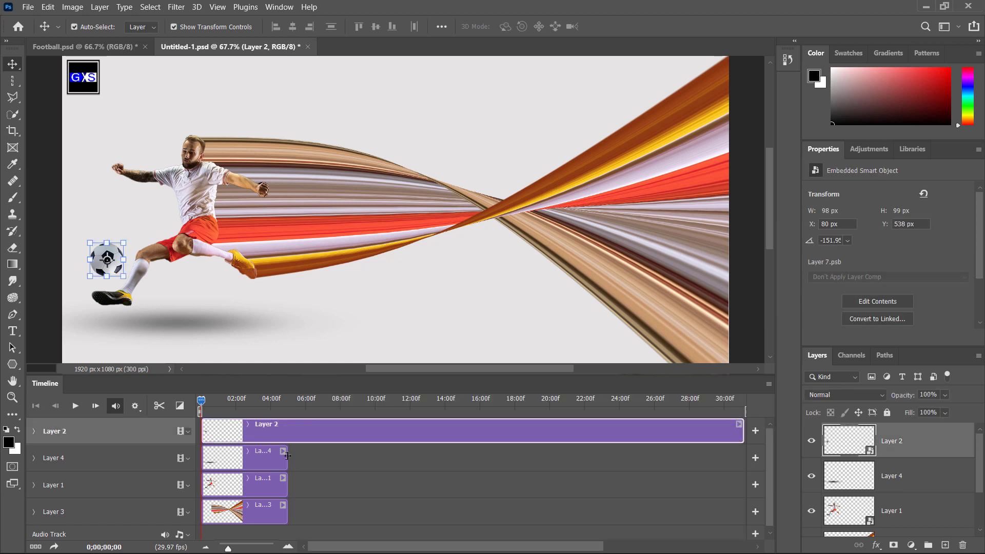
left_click_drag(288, 455, 743, 457)
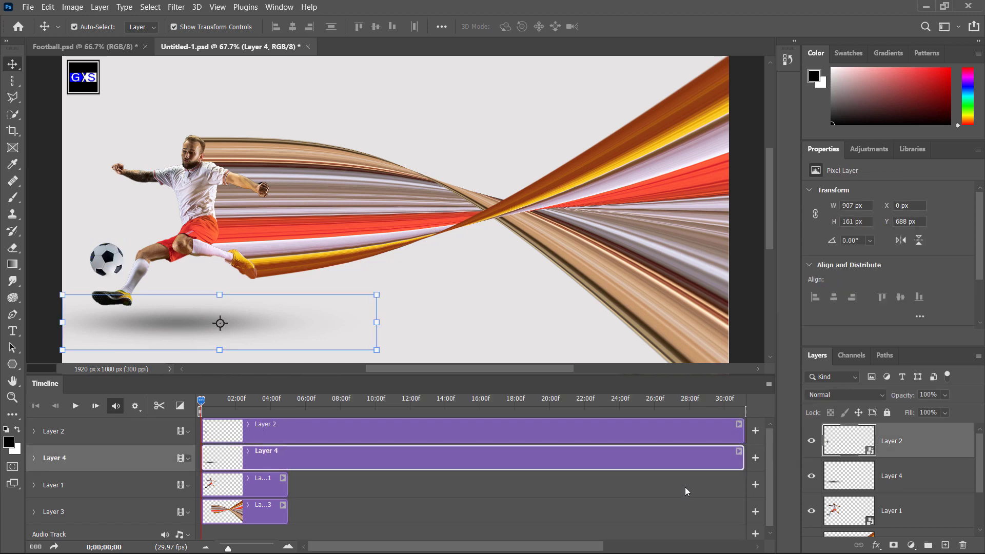
left_click_drag(285, 483, 759, 468)
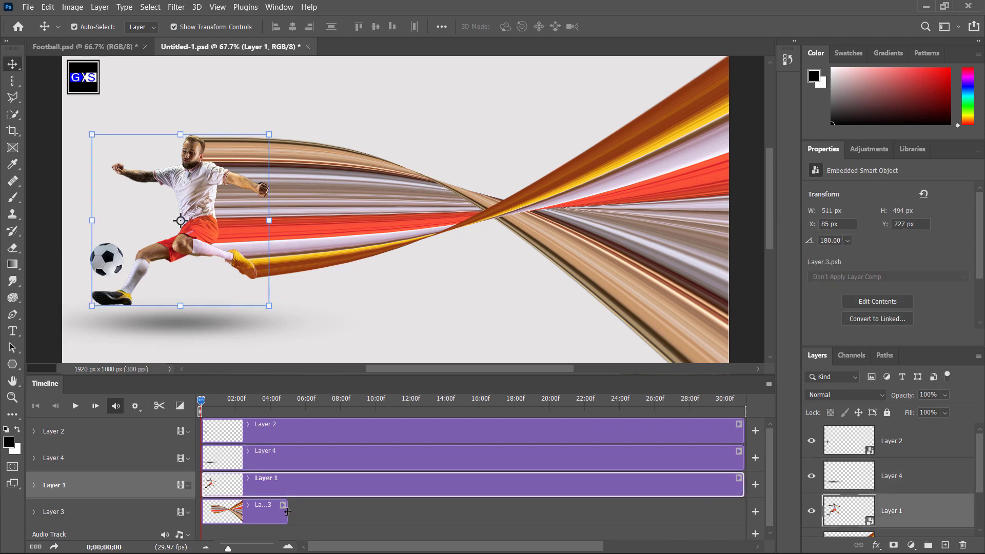
left_click_drag(287, 511, 744, 511)
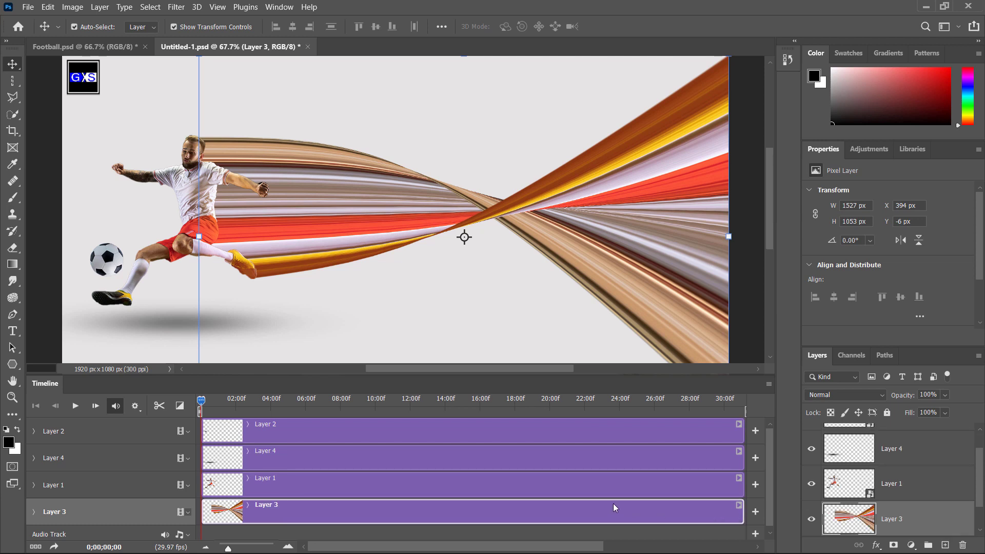
Enable Transform keyframing on the ball's Layer 2 at the start and rotate the ball to -175.37° at about 6 seconds
left_click(34, 431)
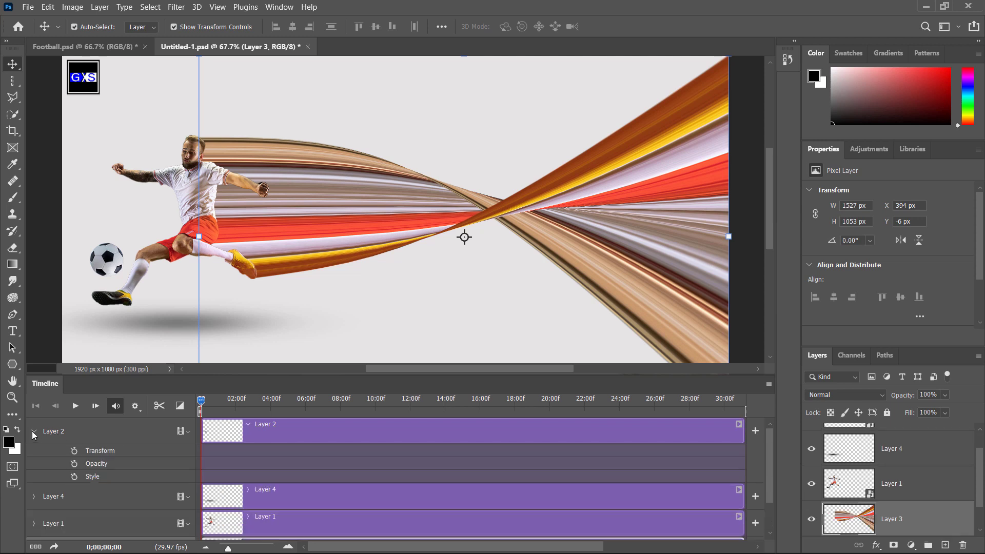
left_click(227, 429)
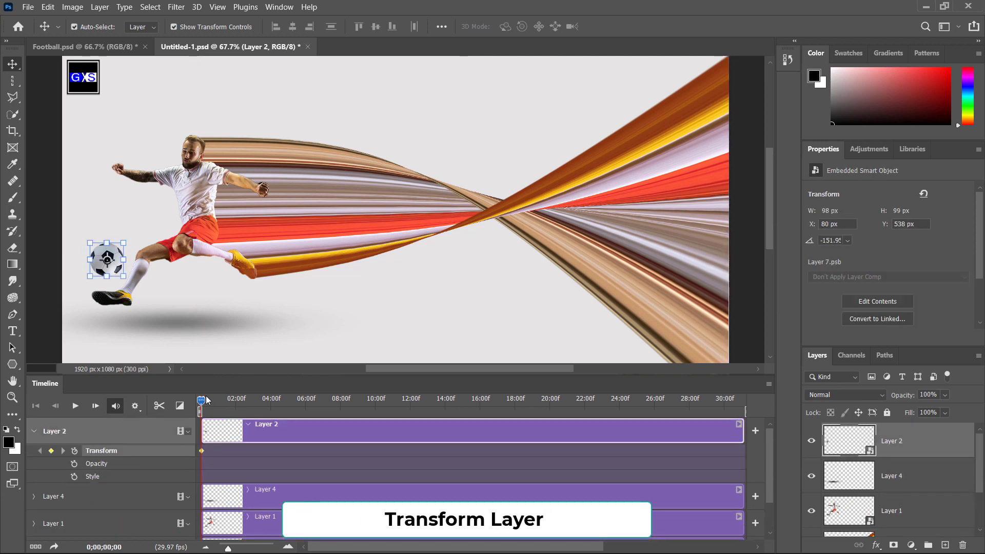
left_click_drag(216, 399, 306, 417)
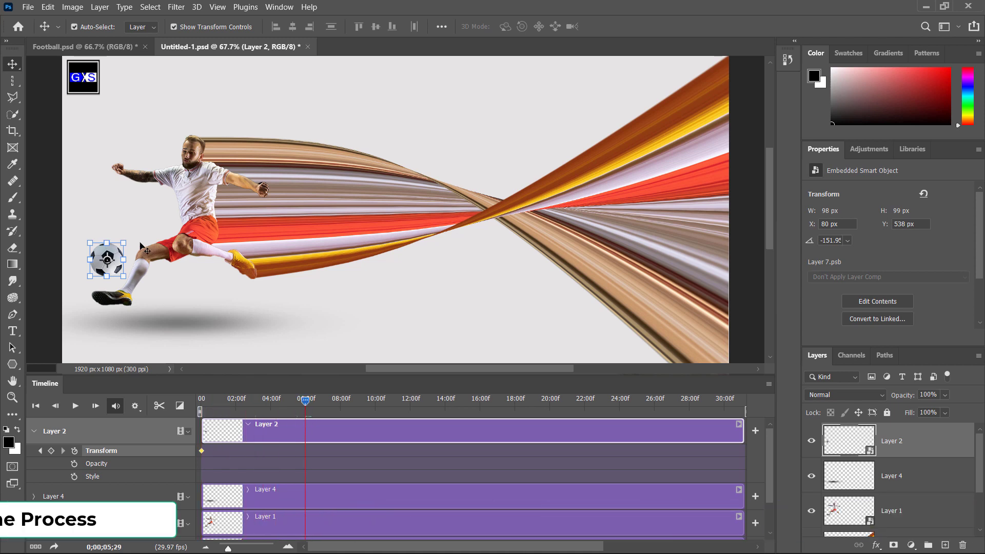
key("ctrl+t")
left_click_drag(144, 248, 118, 234)
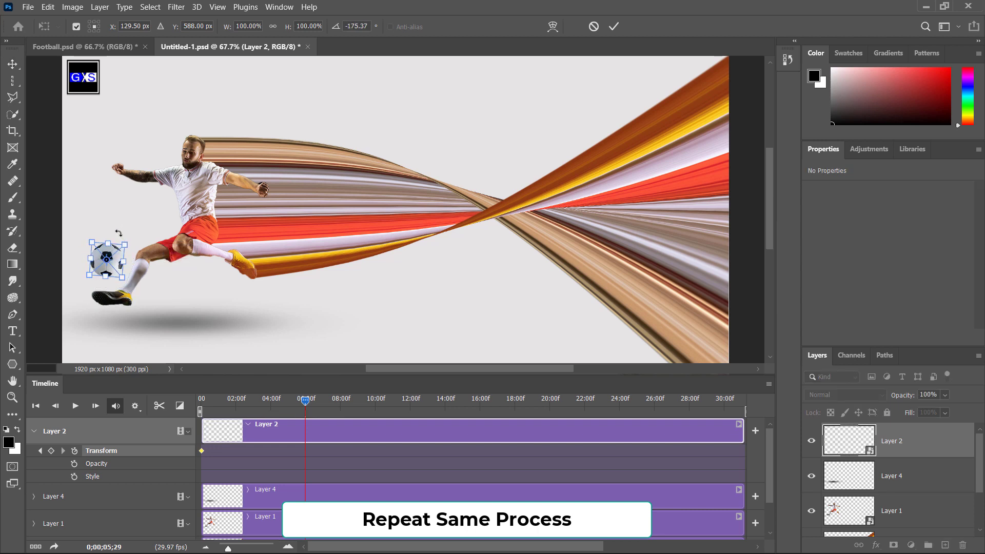
key("Return")
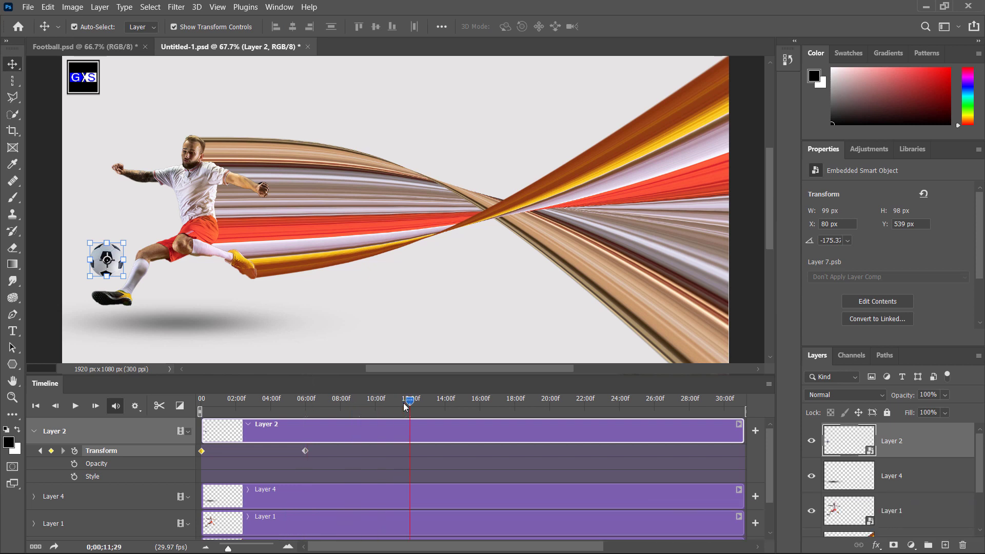
Keyframe the ball's rotation at 80.66° at about 12 seconds and at 27.77° at about 18 seconds
left_click_drag(132, 228, 74, 246)
key("Return")
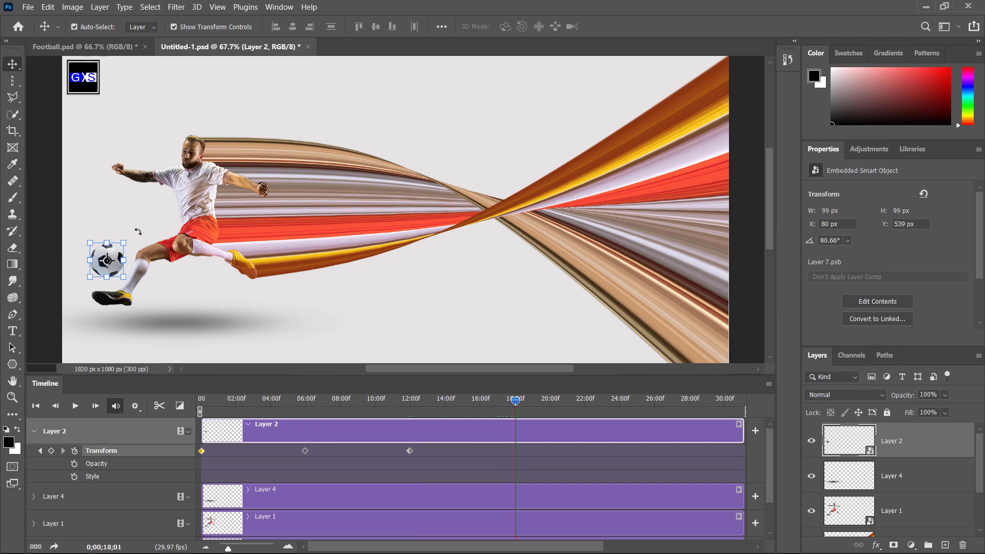
left_click_drag(138, 231, 103, 221)
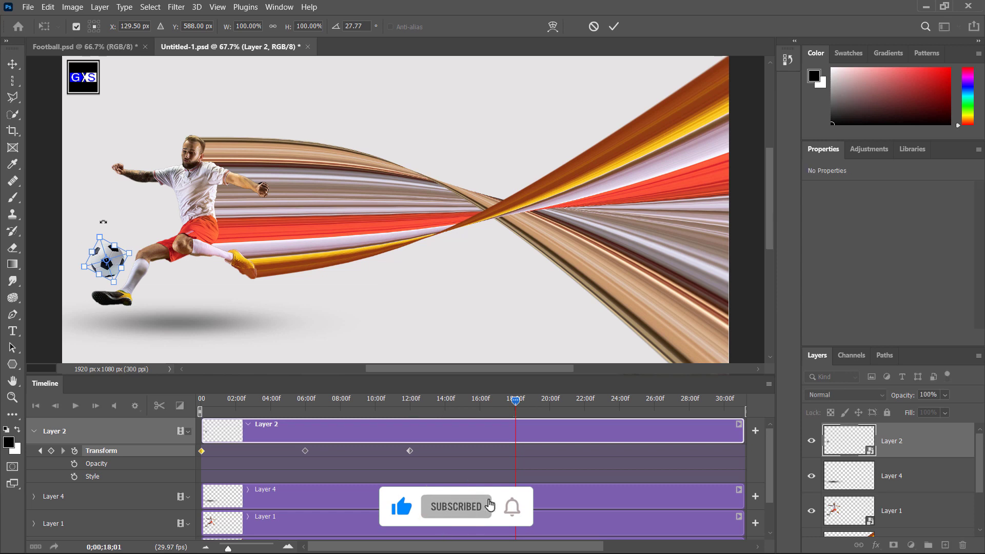
key("Return")
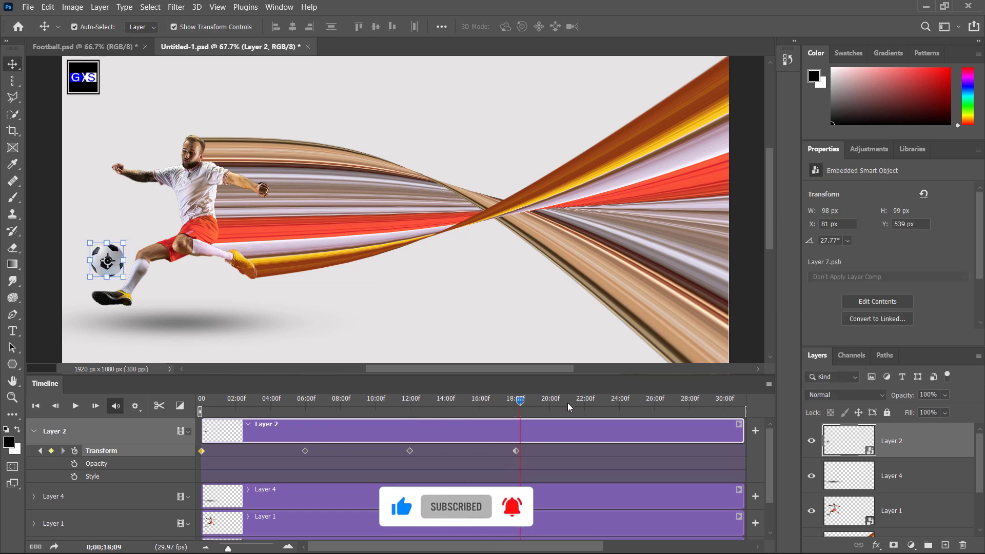
Keyframe the ball's rotation at -73.25° at about 24 seconds and at about -165° at about 30 seconds
left_click_drag(517, 402, 622, 412)
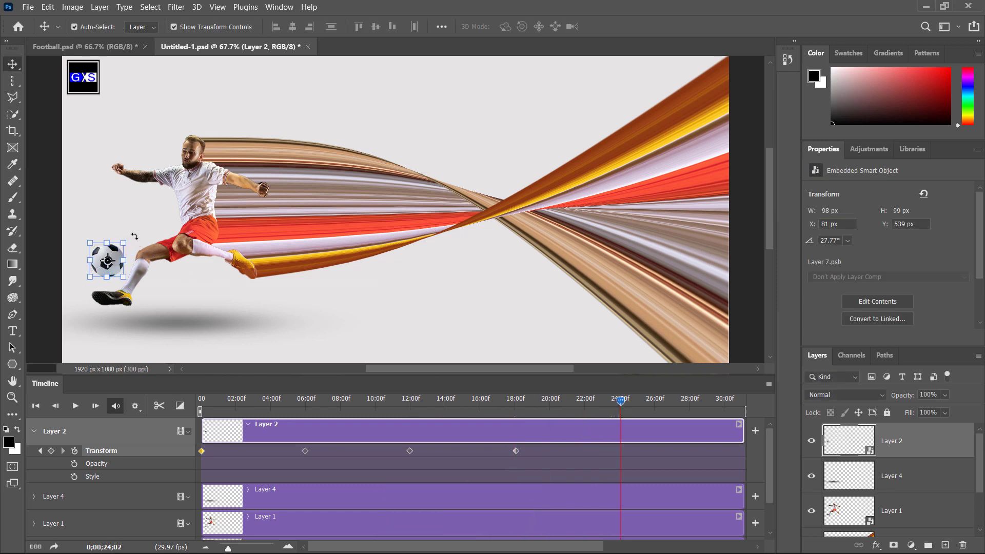
left_click_drag(140, 238, 73, 236)
key("Return")
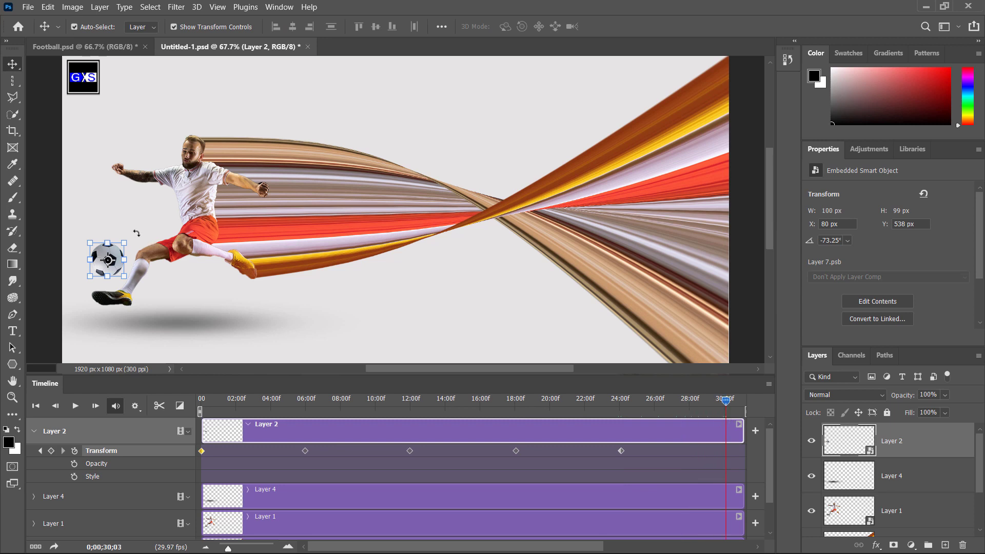
left_click_drag(140, 234, 83, 235)
key("Return")
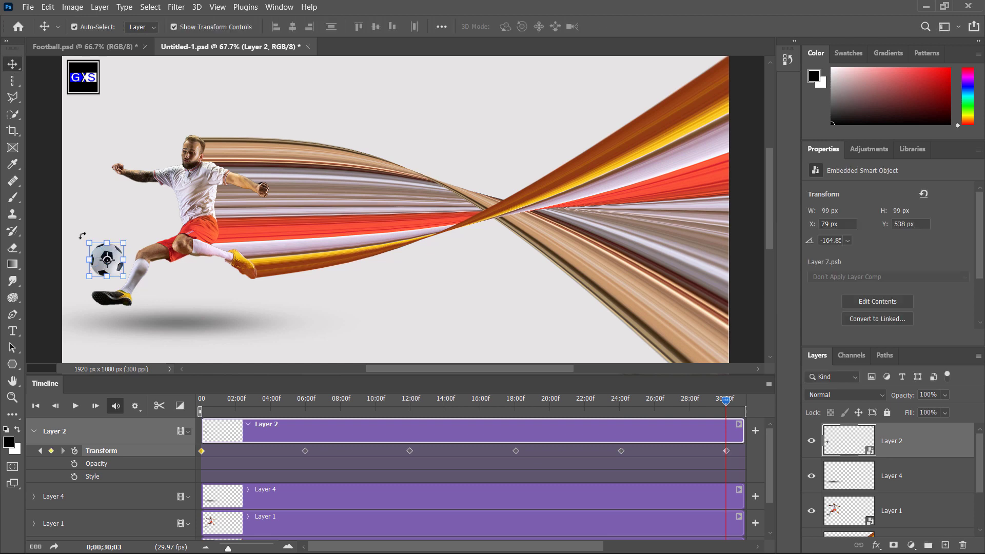
Preview the spin from the start and shift the ball's last five Transform keyframes to about 2, 4, 7, 10 and 12 seconds
left_click_drag(721, 412, 201, 405)
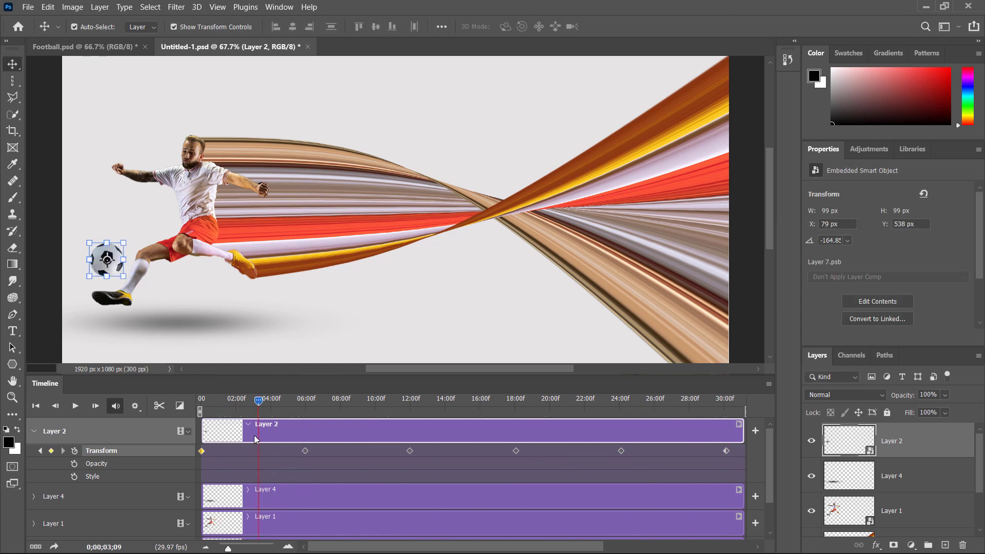
left_click(75, 406)
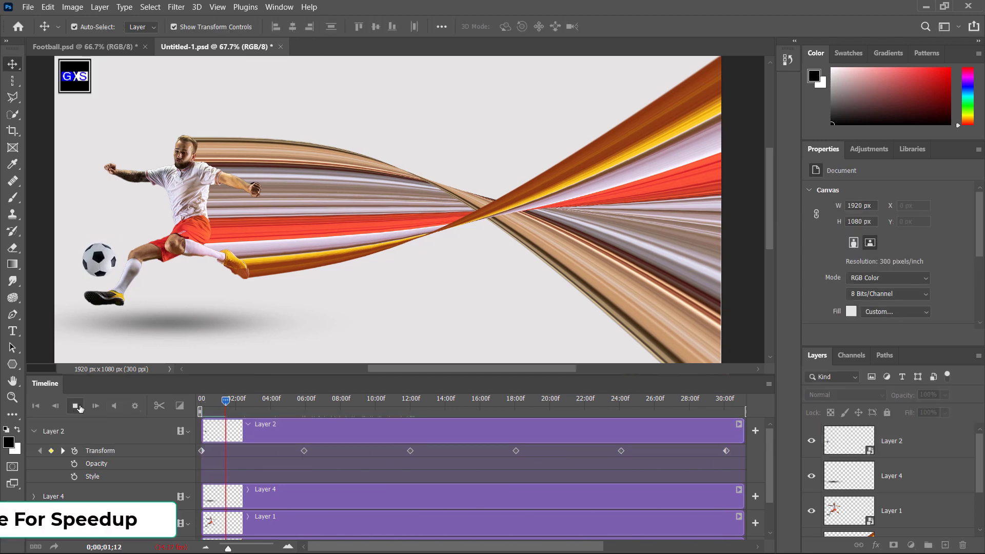
left_click_drag(305, 451, 240, 452)
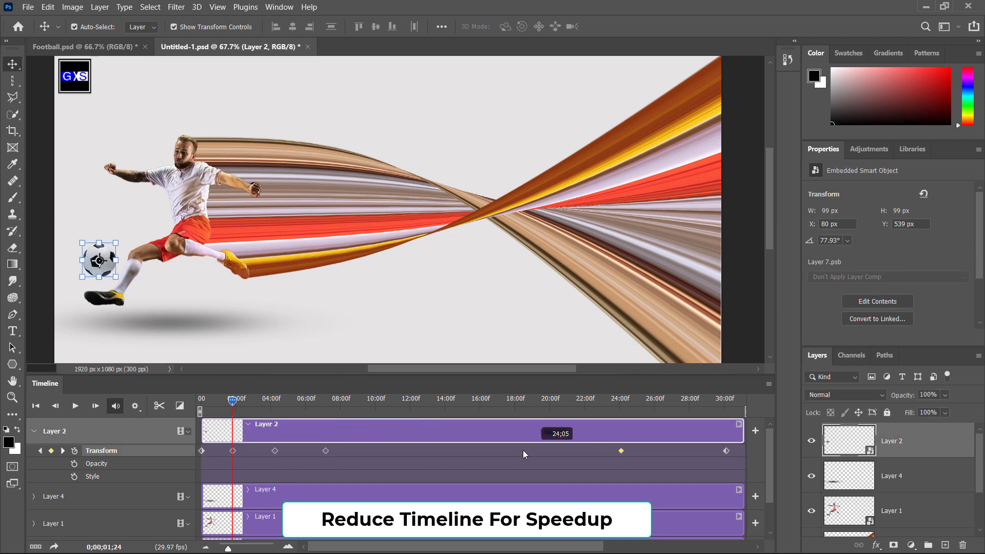
mouse_move(523, 450)
left_mouse_down()
mouse_move(446, 450)
mouse_move(510, 454)
left_mouse_up()
Trim the clips of Layer 2, Layer 4, Layer 1 and Layer 3 to about 12 seconds
left_click_drag(743, 431, 413, 431)
left_click_drag(742, 497, 414, 499)
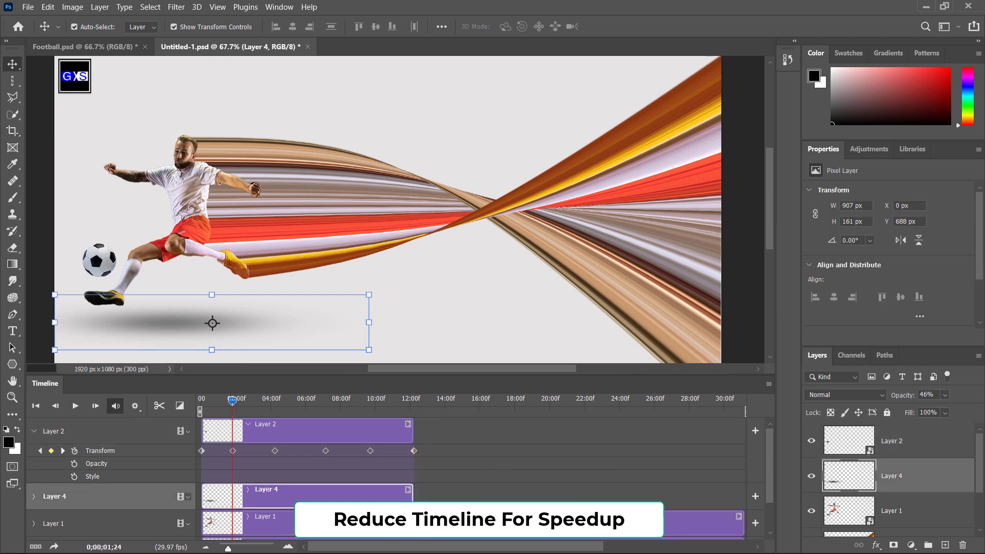
left_click_drag(743, 523, 413, 523)
scroll(767, 470, "down", 2)
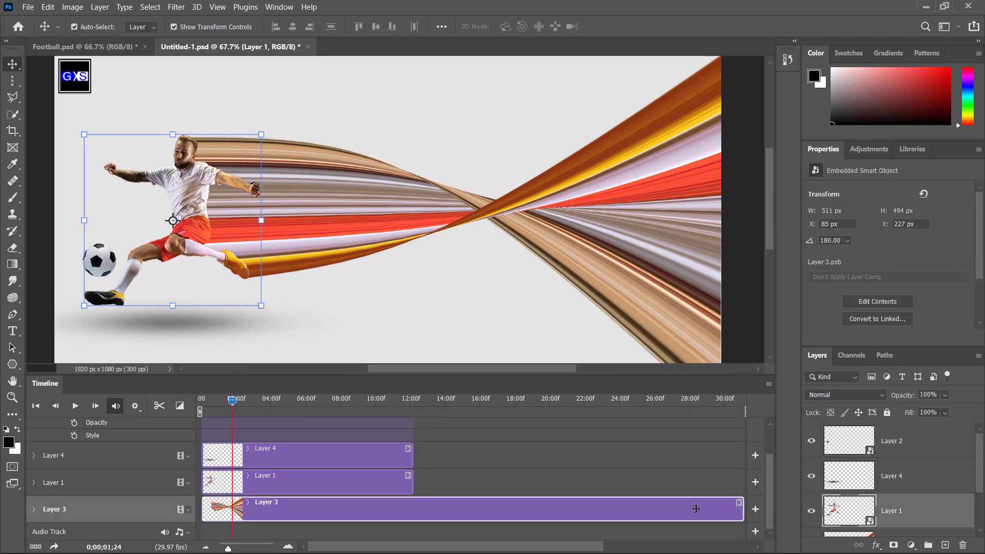
left_click_drag(739, 513, 413, 514)
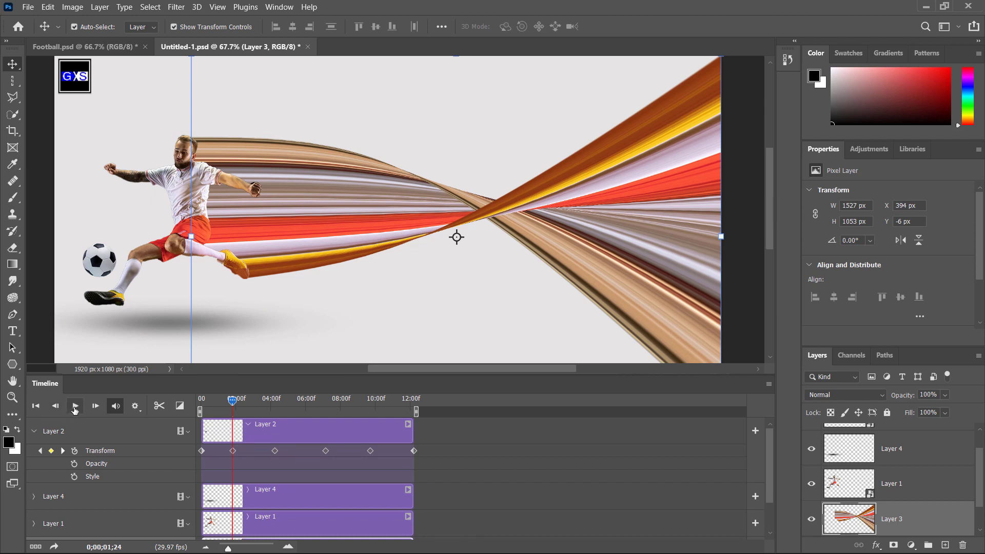
Play the shortened ball animation from the first frame and stop the playback
left_click_drag(233, 405, 201, 405)
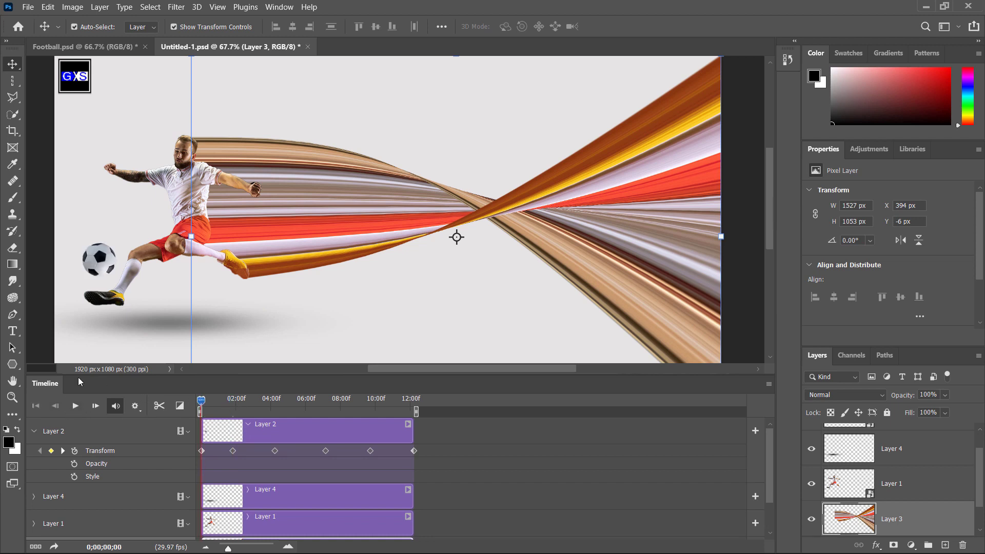
left_click(43, 340)
left_click(76, 406)
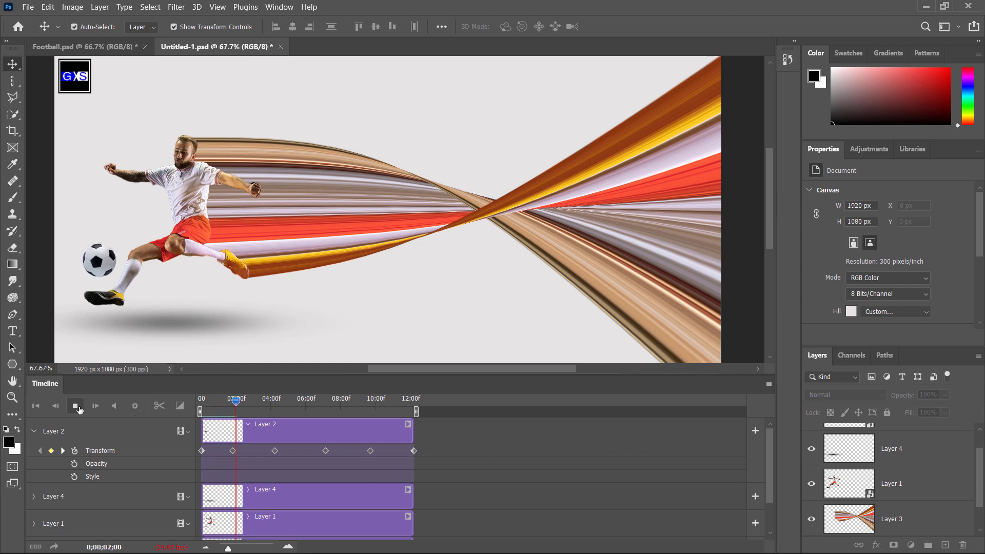
left_click(76, 407)
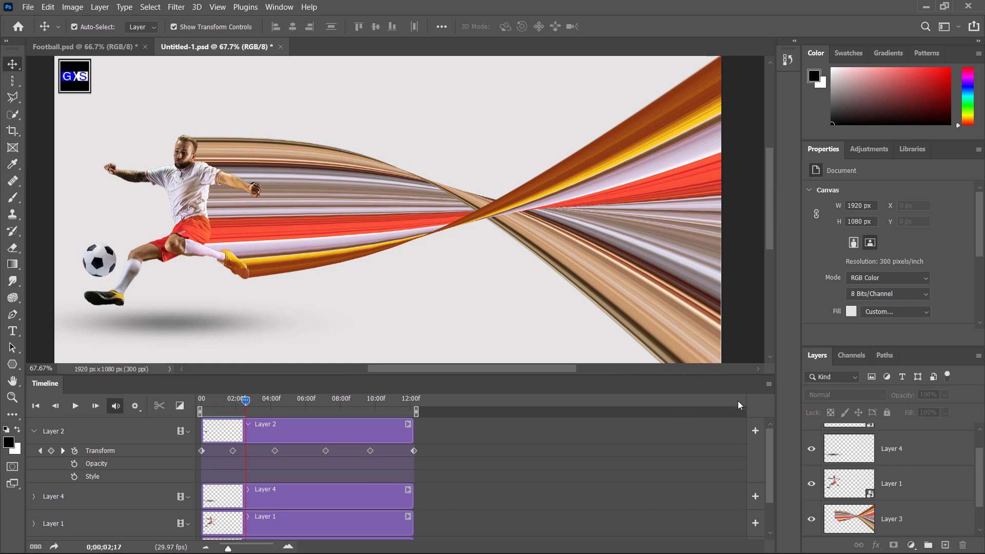
Open the Render Video settings and name the output file Football Player.mp4
left_click(769, 386)
left_click(800, 351)
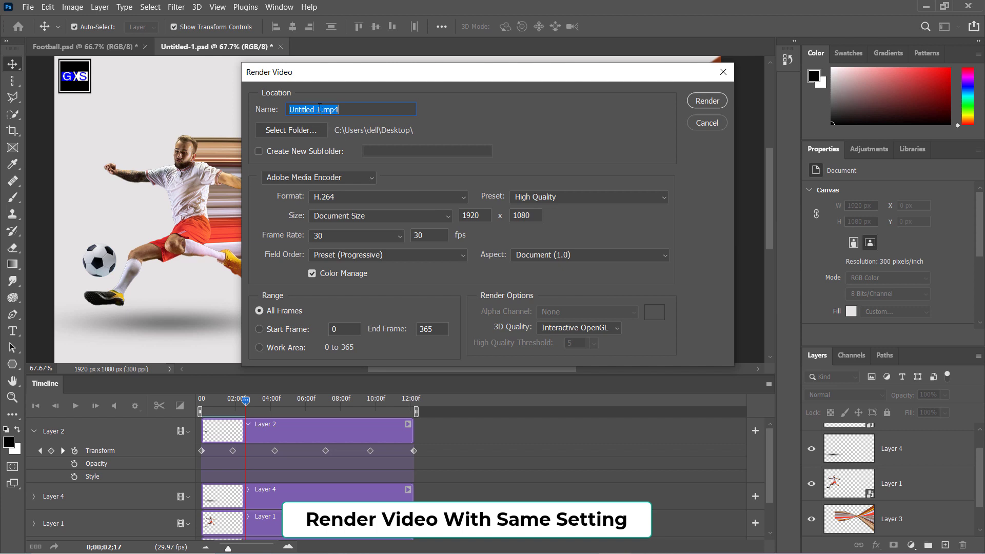
left_click(319, 109)
double_click(319, 109)
type("Football")
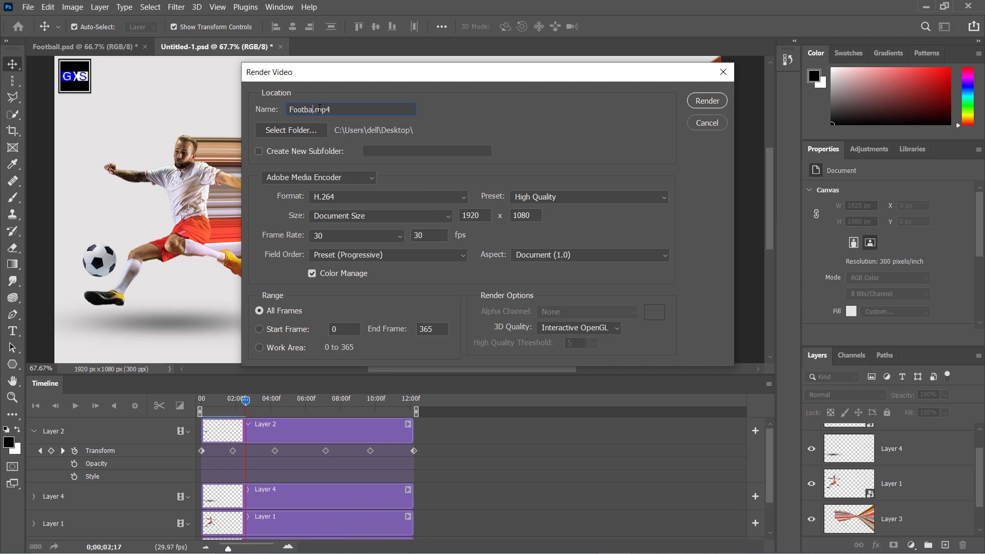
type("ll Player")
Render all frames as a High Quality H.264 video at 1920 x 1080 and 30 fps
double_click(471, 215)
left_click(534, 215)
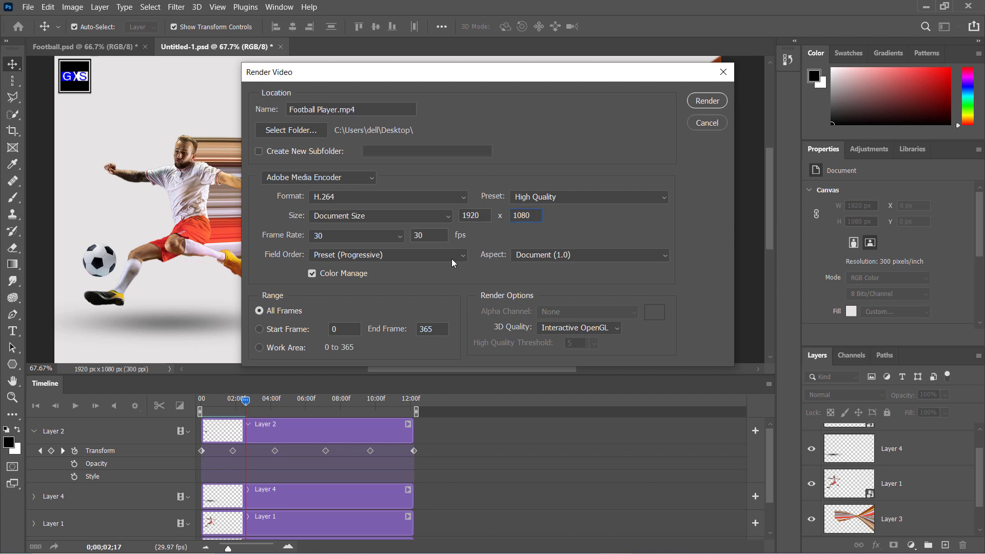
left_click(702, 102)
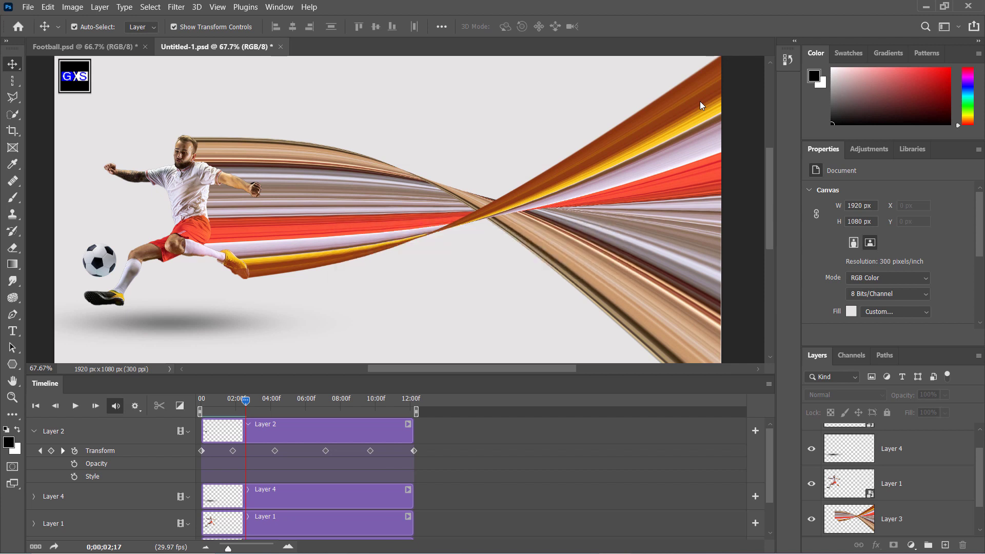
Close the Timeline and minimize the program window
left_click(771, 386)
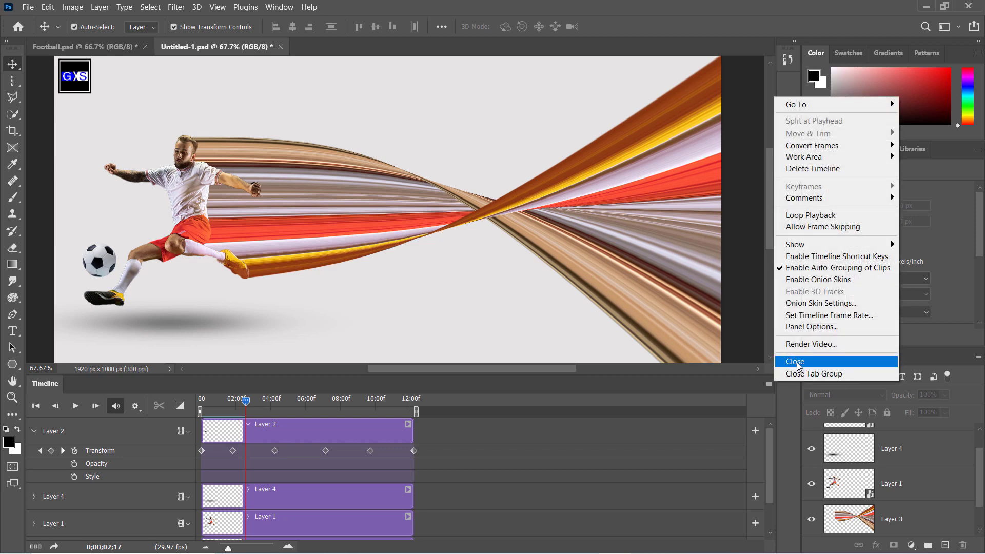
left_click(797, 362)
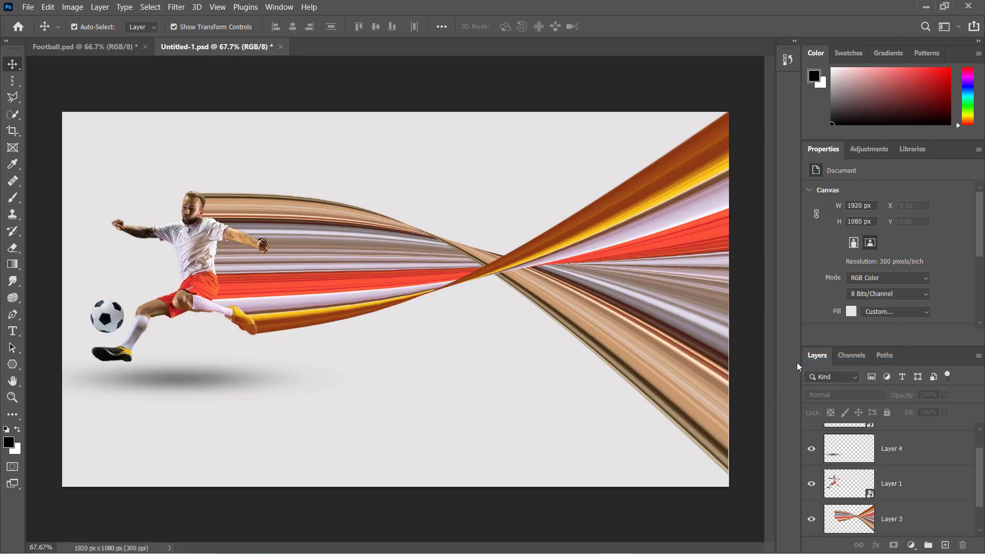
left_click(924, 9)
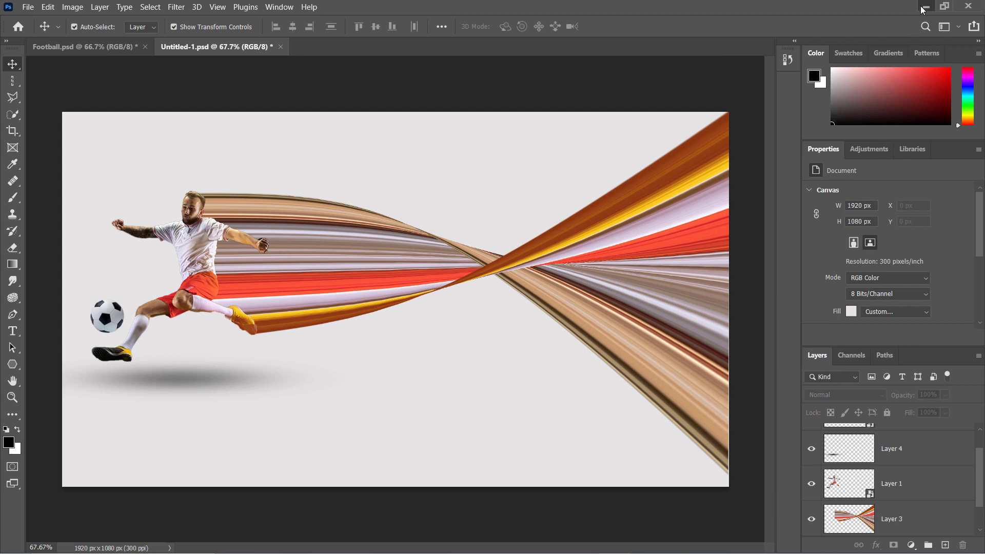